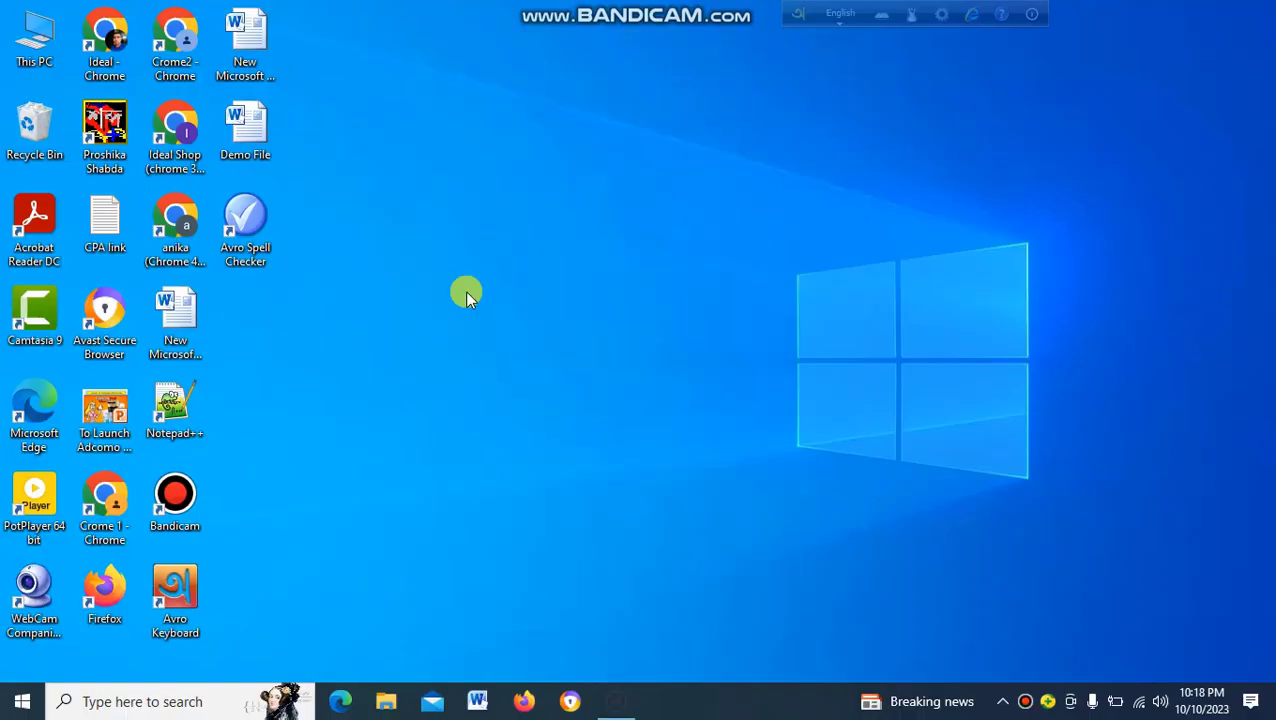
# Open Demo File and insert a trial six-column, two-row table
pyautogui.doubleClick(258, 134)
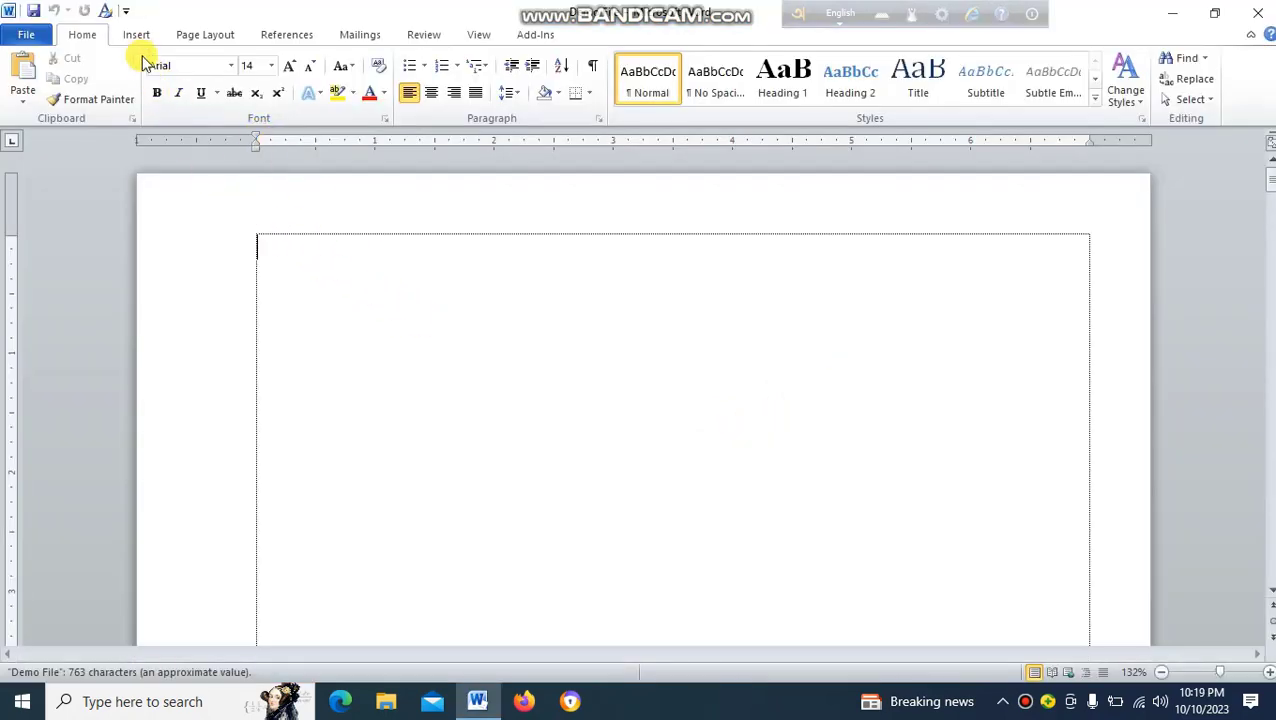
pyautogui.click(134, 34)
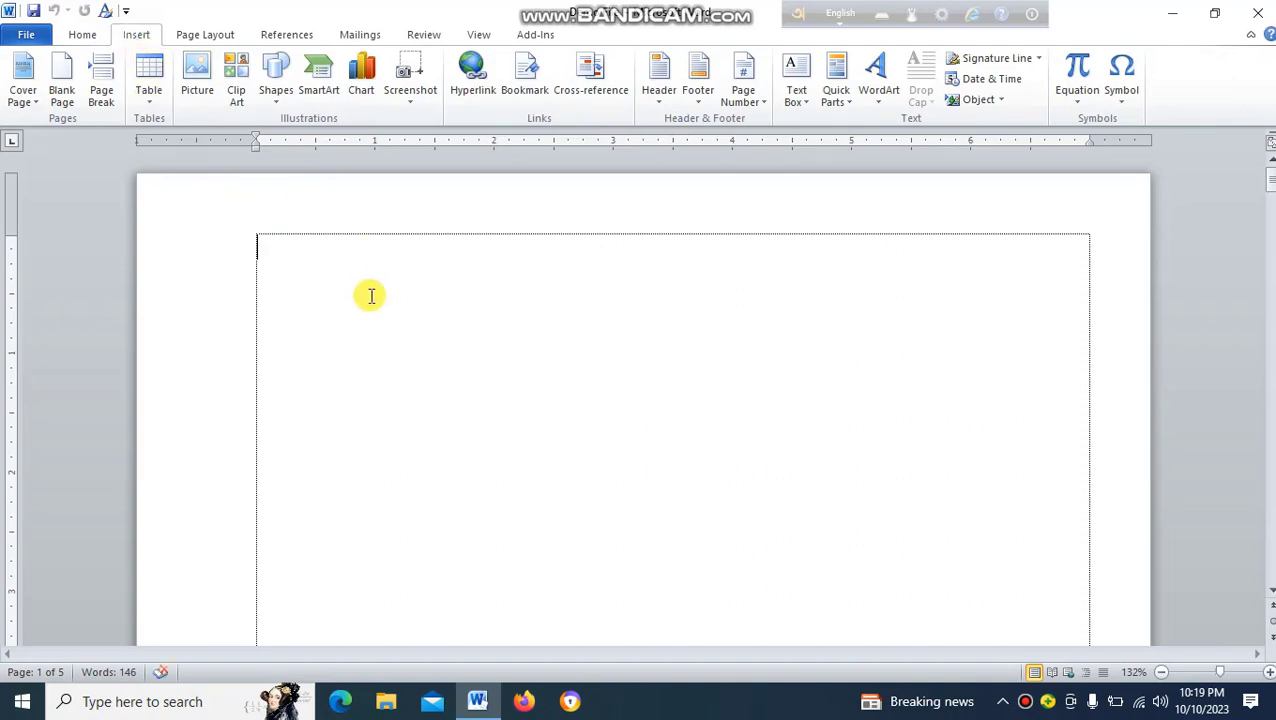
pyautogui.click(156, 97)
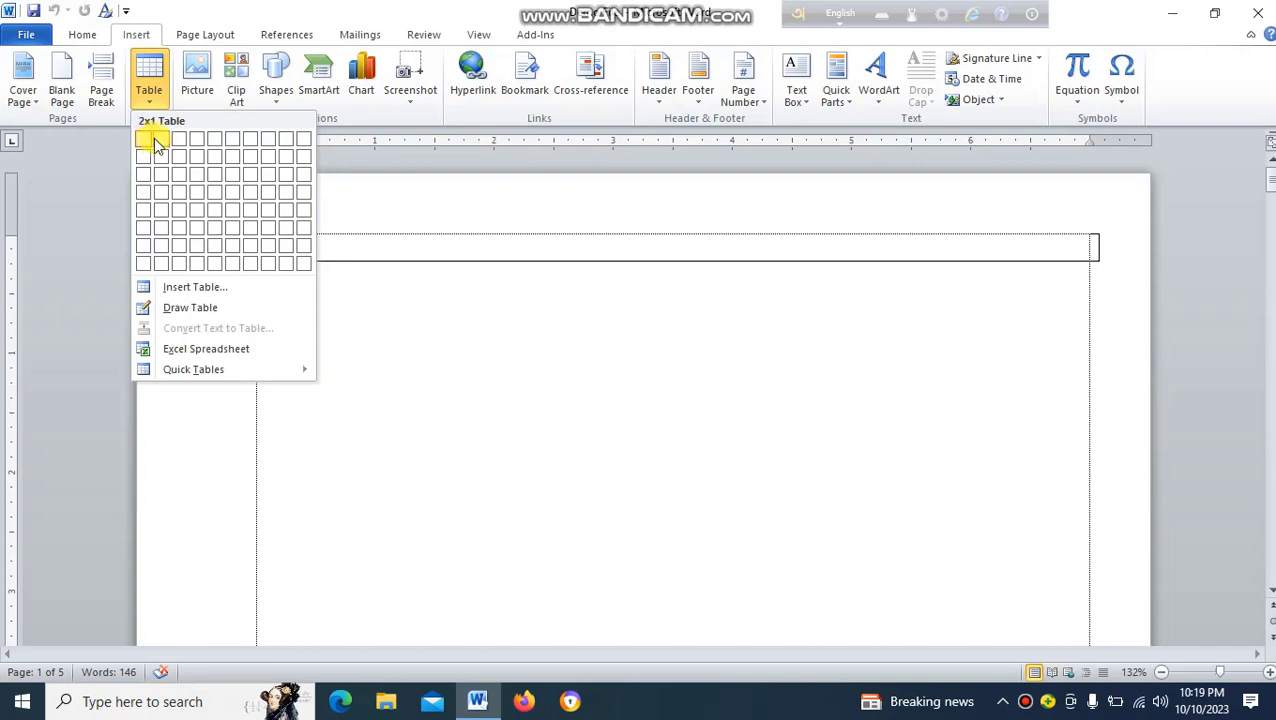
pyautogui.click(231, 157)
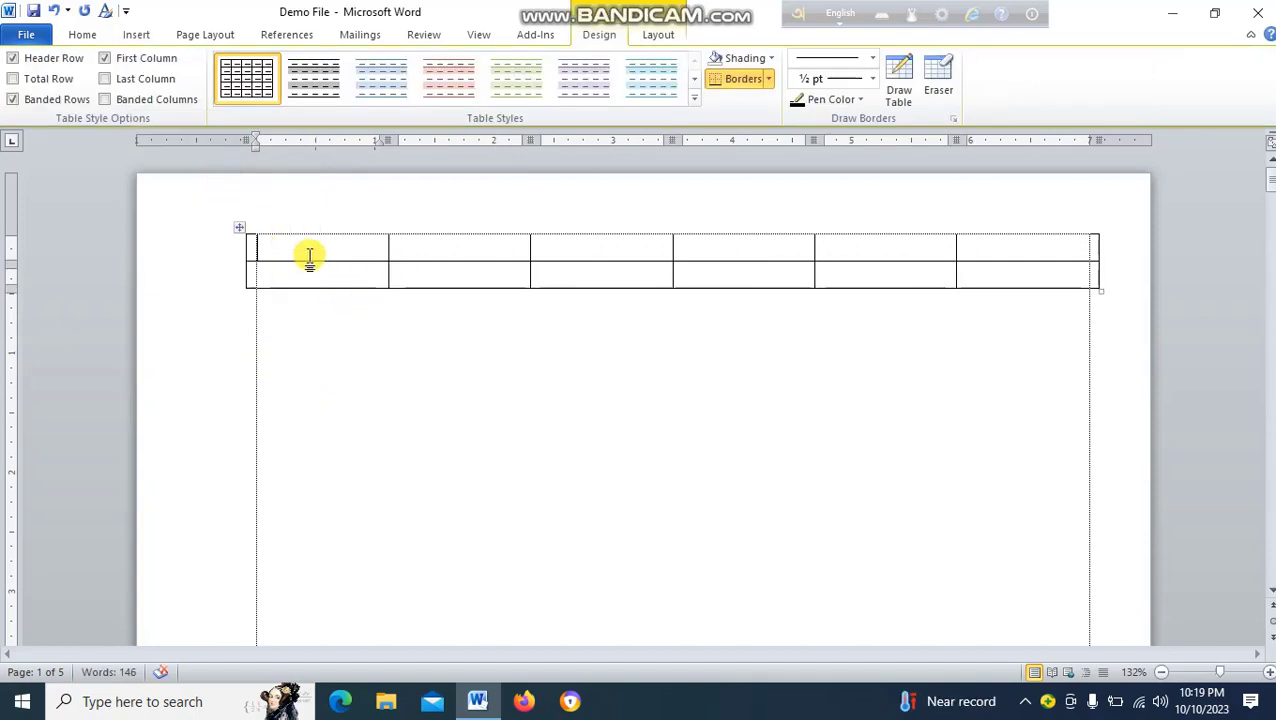
# Select the trial table and undo it, leaving the first page blank
pyautogui.click(240, 228)
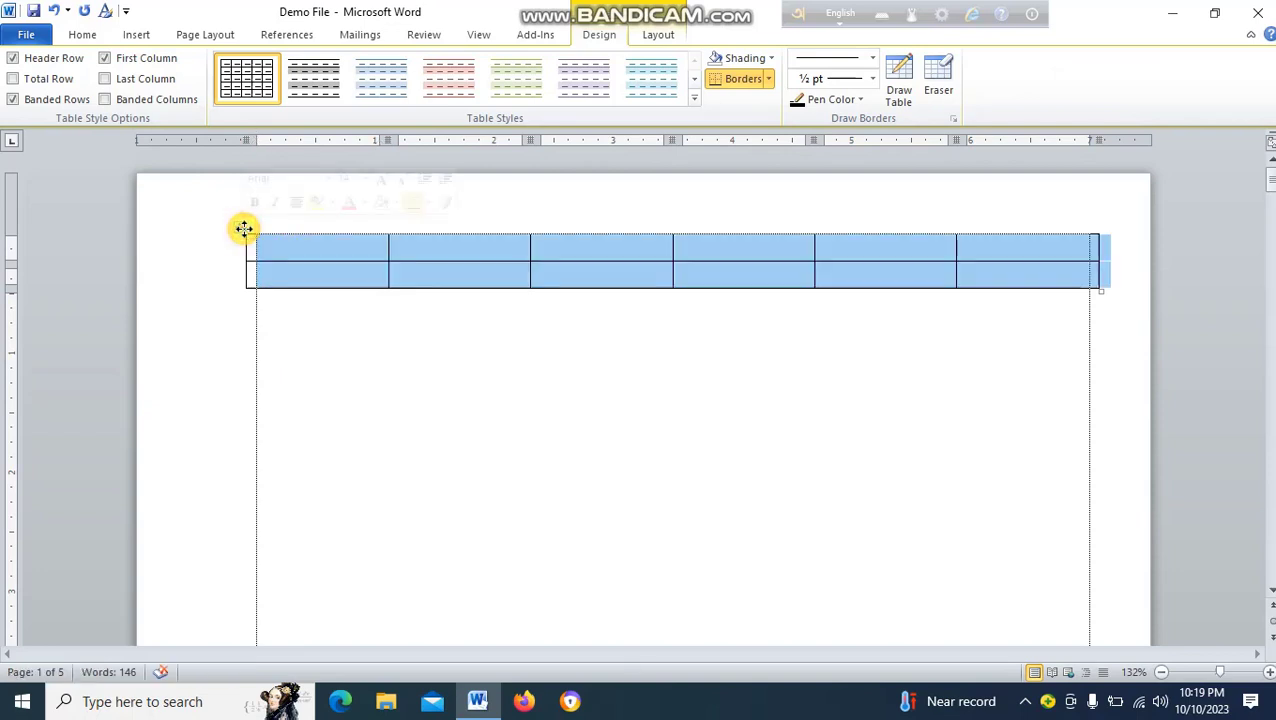
pyautogui.click(285, 277)
pyautogui.hotkey('ctrl', 'z')
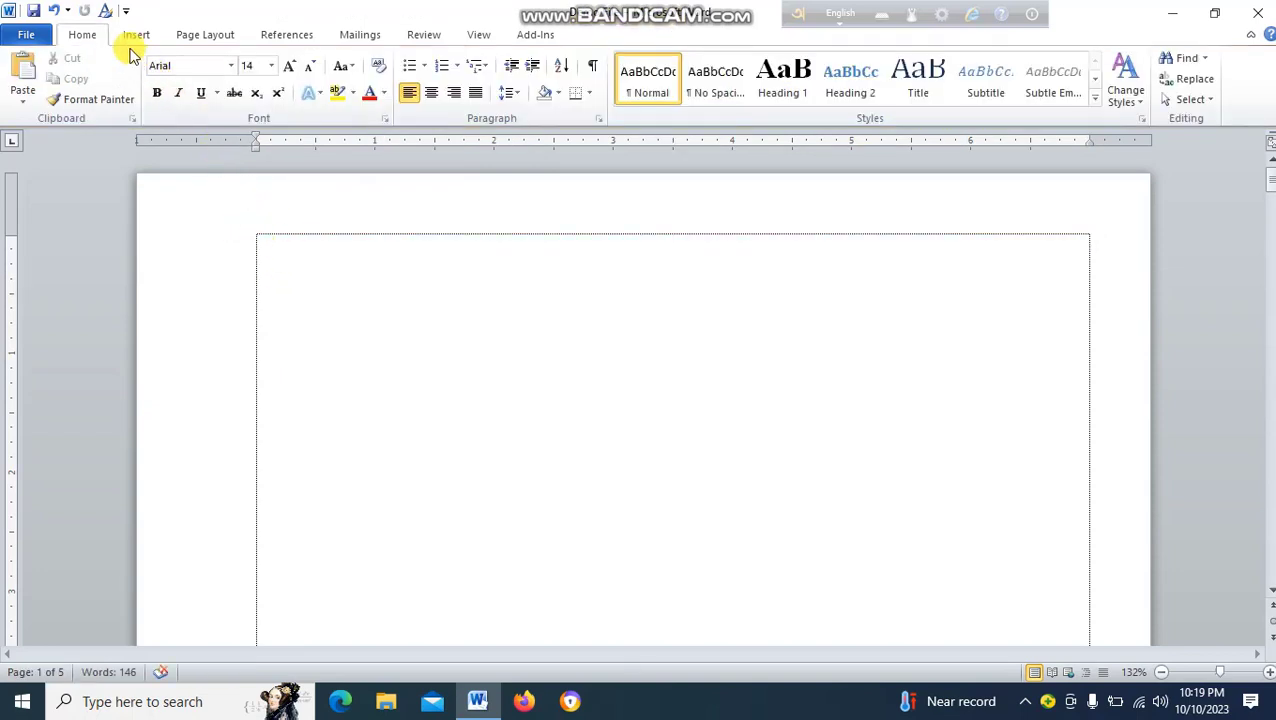
pyautogui.click(143, 38)
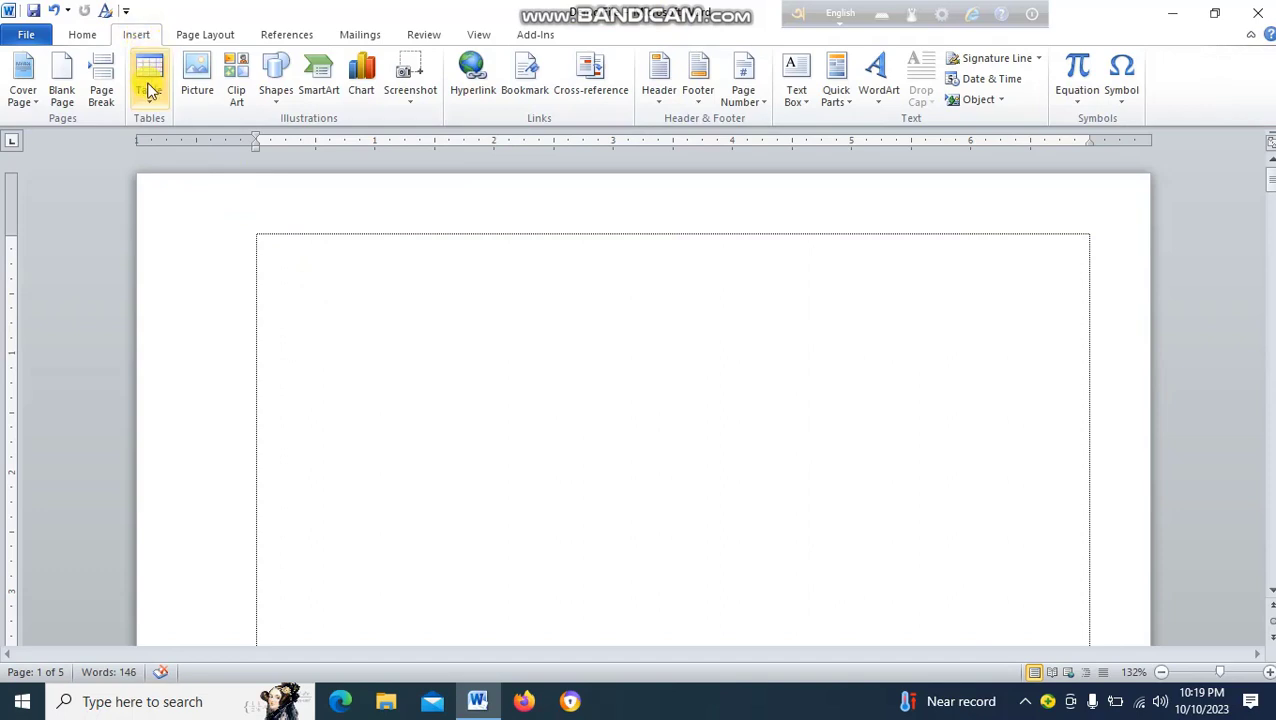
# Insert a 4x2 table, narrow its first column and pull the right edge inward
pyautogui.click(152, 75)
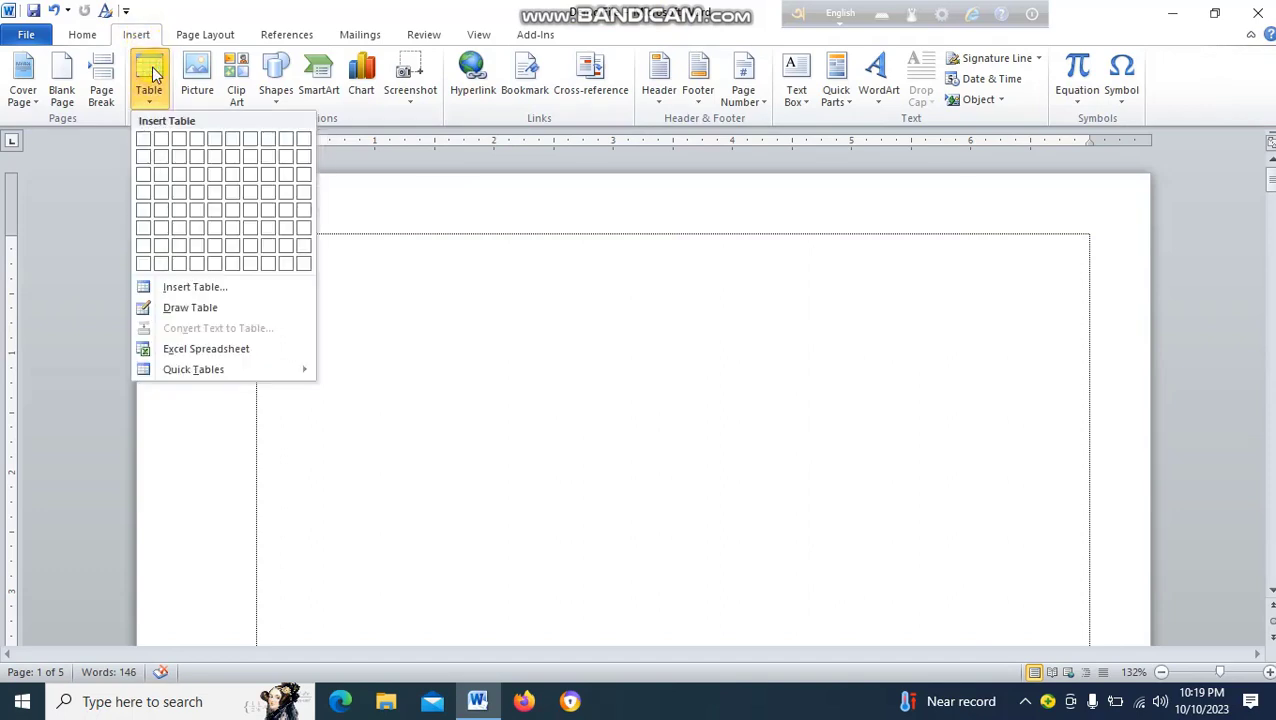
pyautogui.click(199, 160)
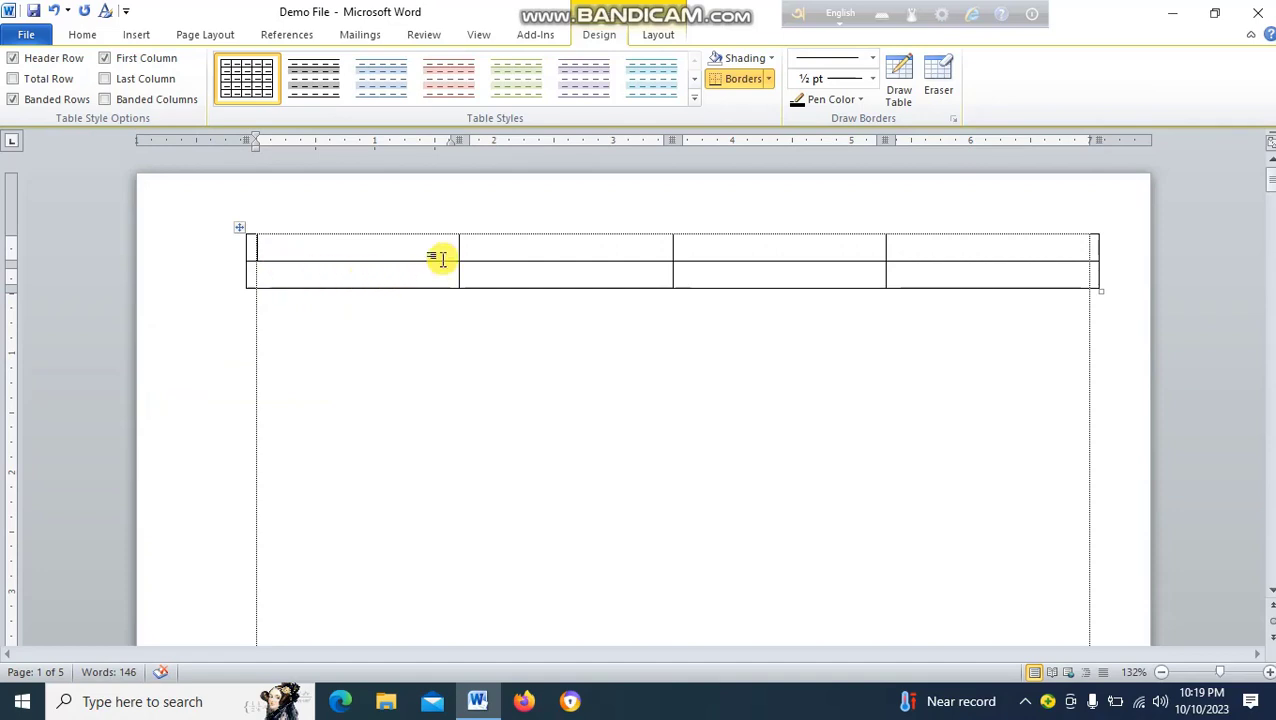
pyautogui.moveTo(458, 247); pyautogui.dragTo(397, 248)
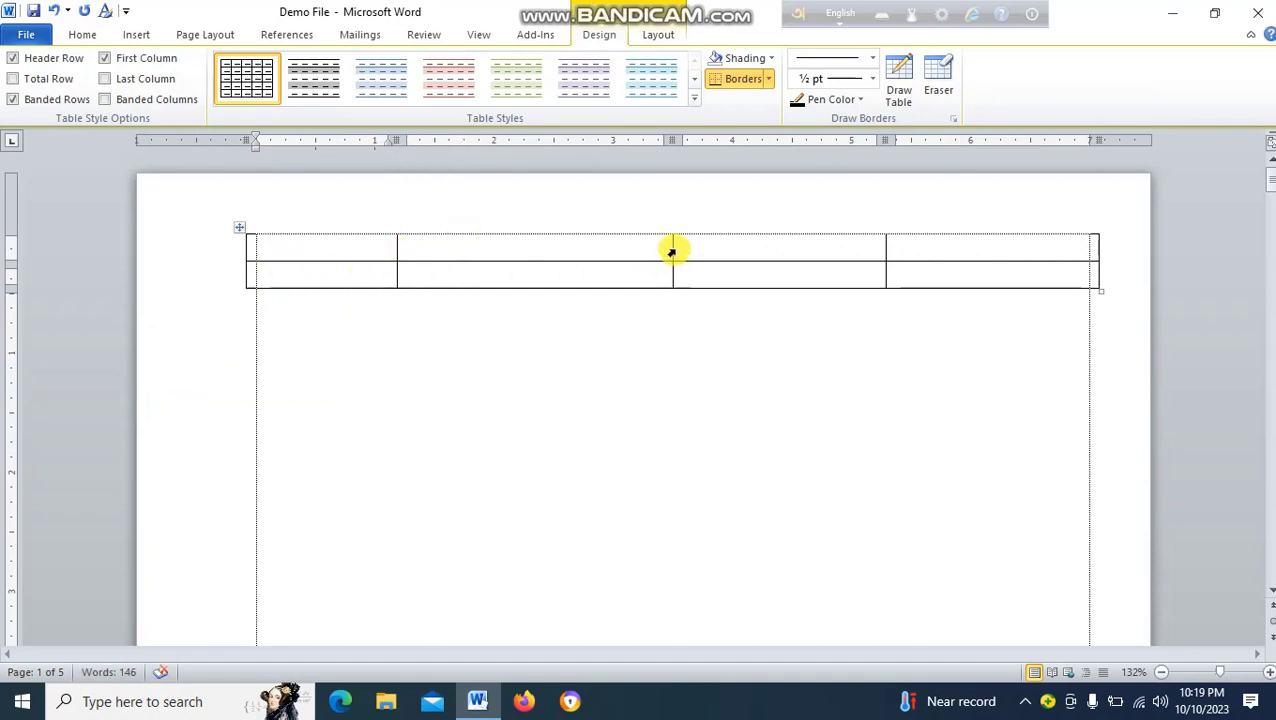
pyautogui.moveTo(669, 249); pyautogui.dragTo(621, 250)
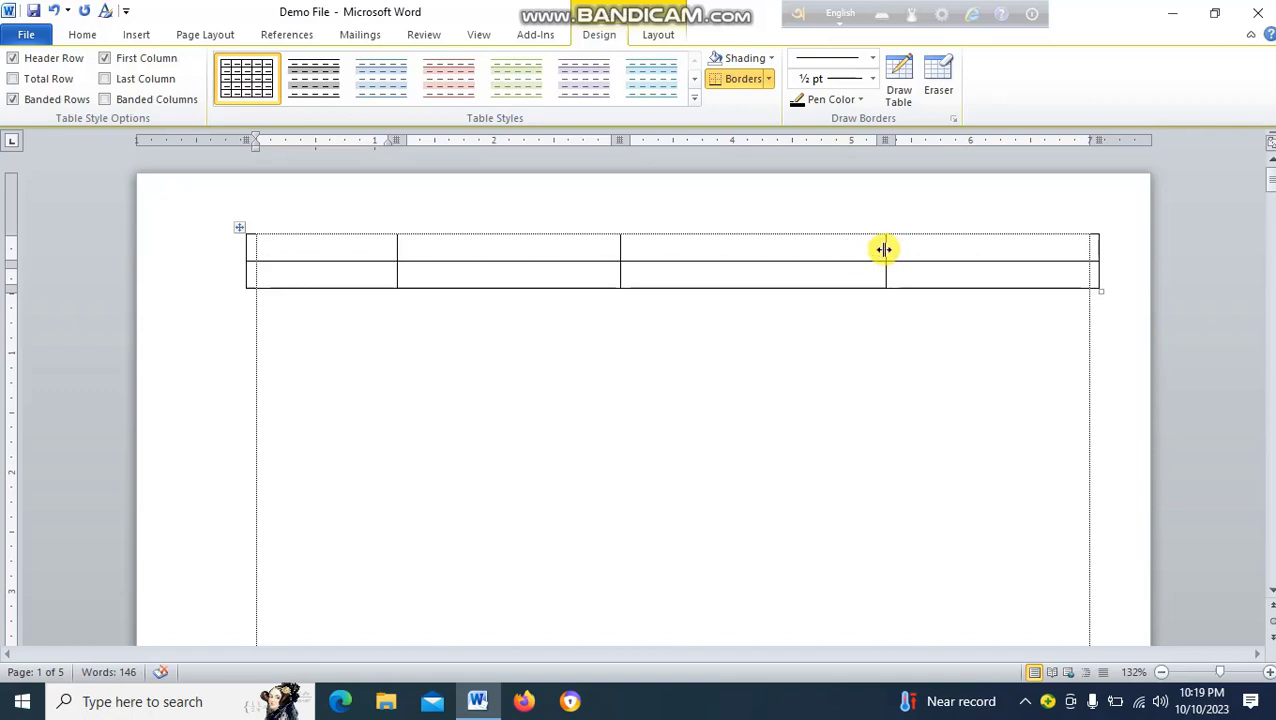
pyautogui.moveTo(884, 252); pyautogui.dragTo(844, 252)
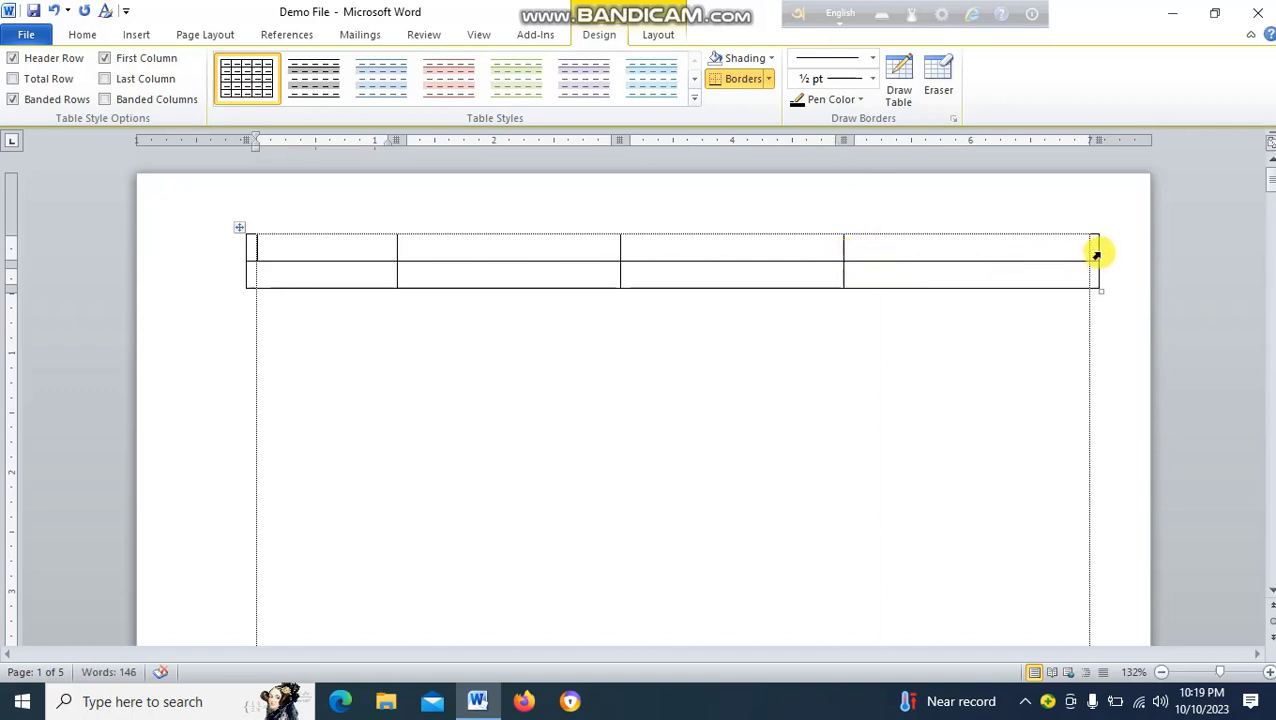
pyautogui.moveTo(1080, 252); pyautogui.dragTo(1059, 254)
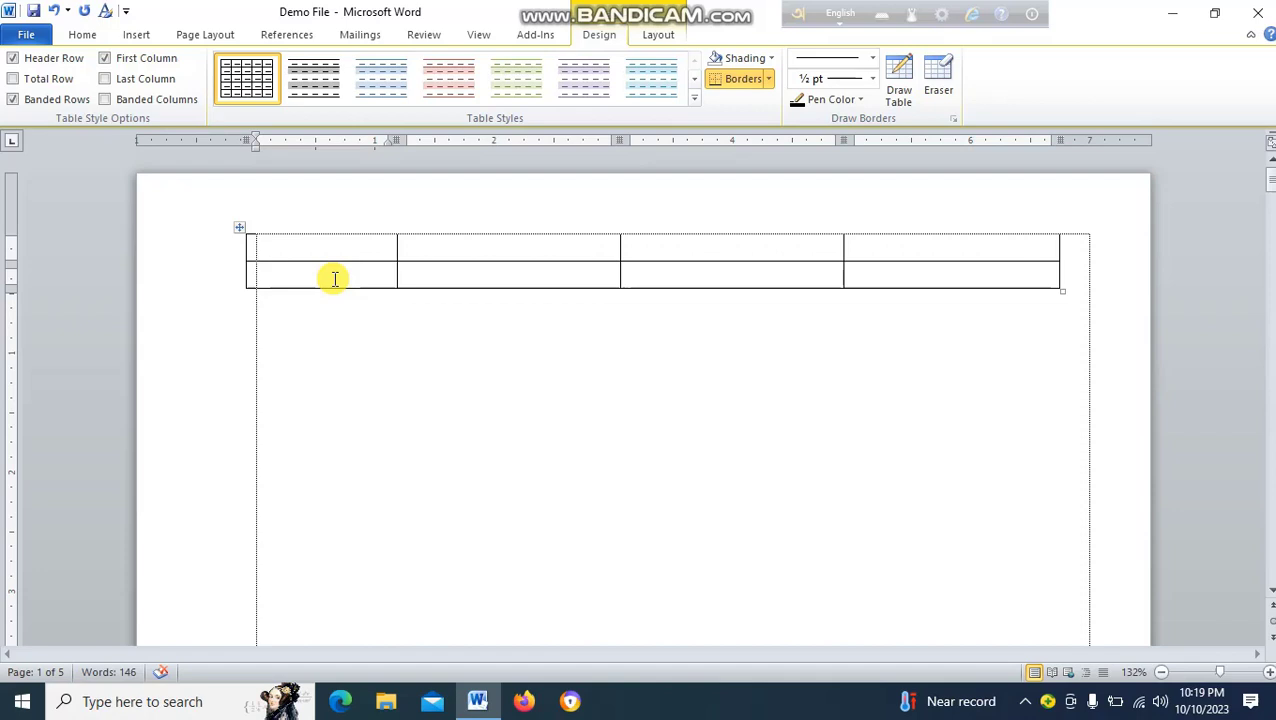
# Type the headers Ser, Name, Acct and Rmk across the first row
pyautogui.write('Ser')
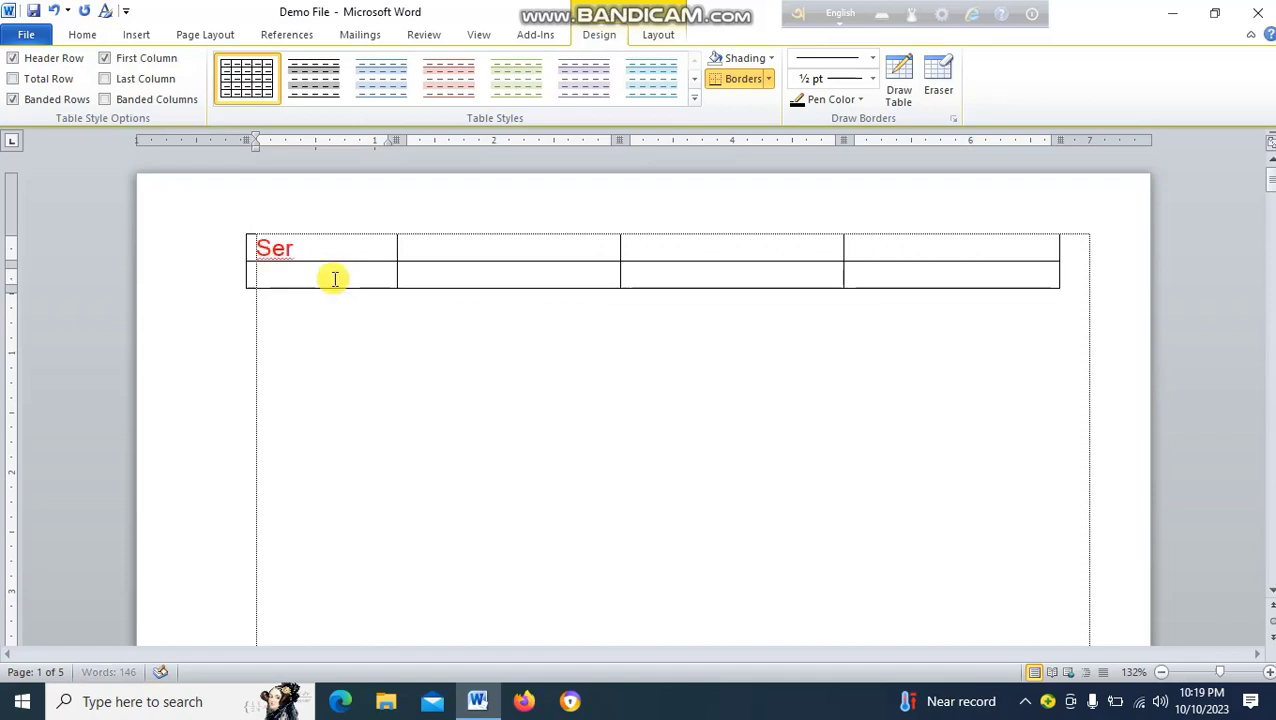
pyautogui.press('Tab')
pyautogui.write('Name')
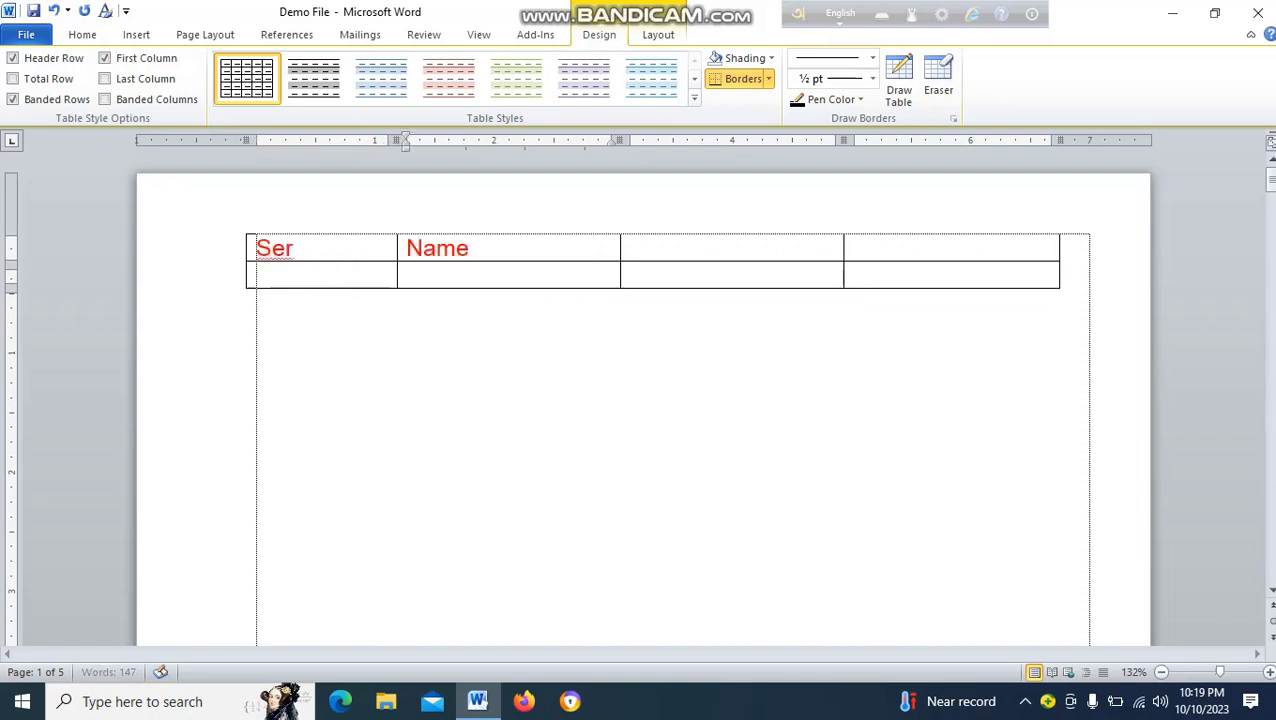
pyautogui.press('Tab')
pyautogui.write('Acc')
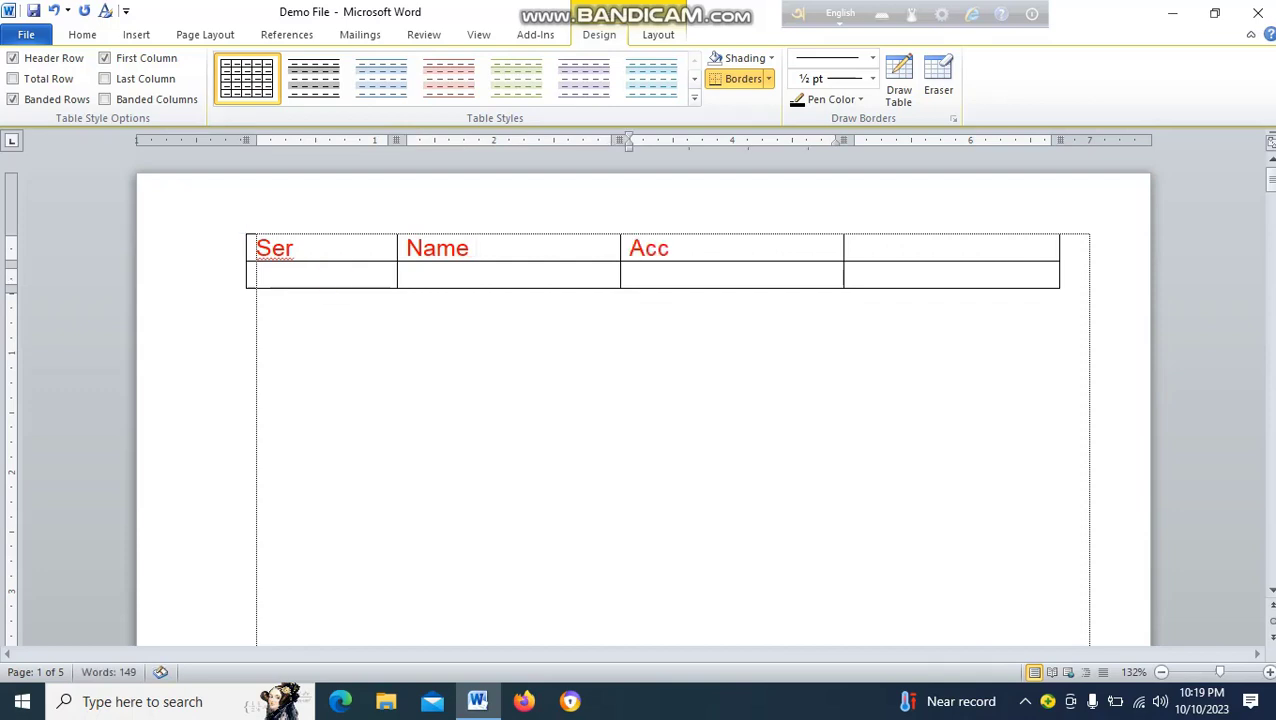
pyautogui.write('t')
pyautogui.press('Tab')
pyautogui.write('R')
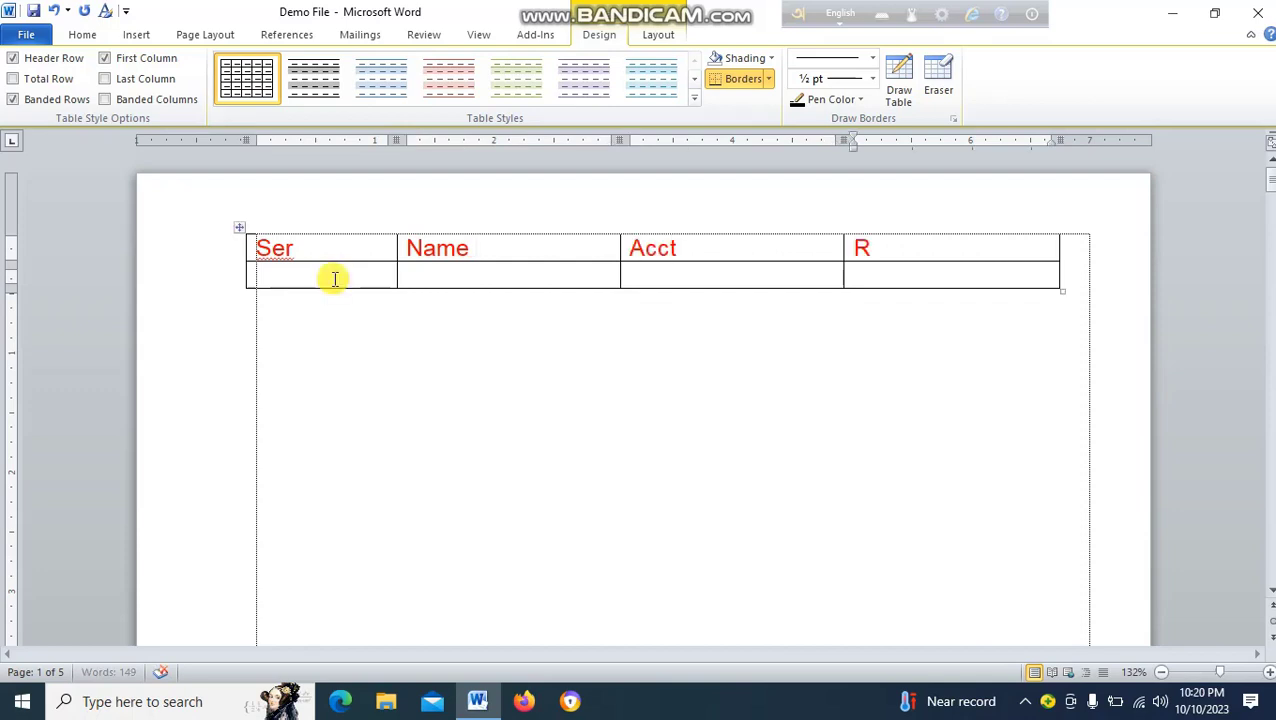
pyautogui.write('mk')
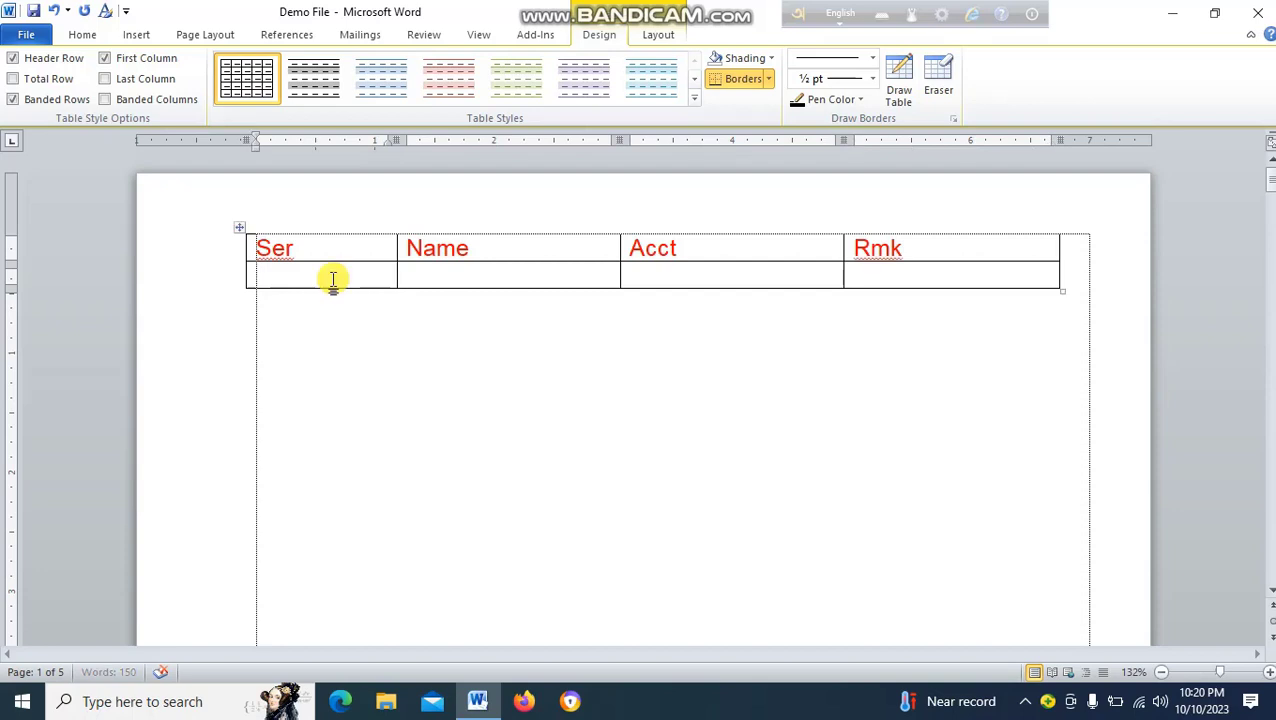
# Add empty rows at the bottom so the table has six rows
pyautogui.press('Tab')
pyautogui.press('Tab')
pyautogui.press('Tab')
pyautogui.press('Tab')
pyautogui.press('Tab')
pyautogui.press('Tab')
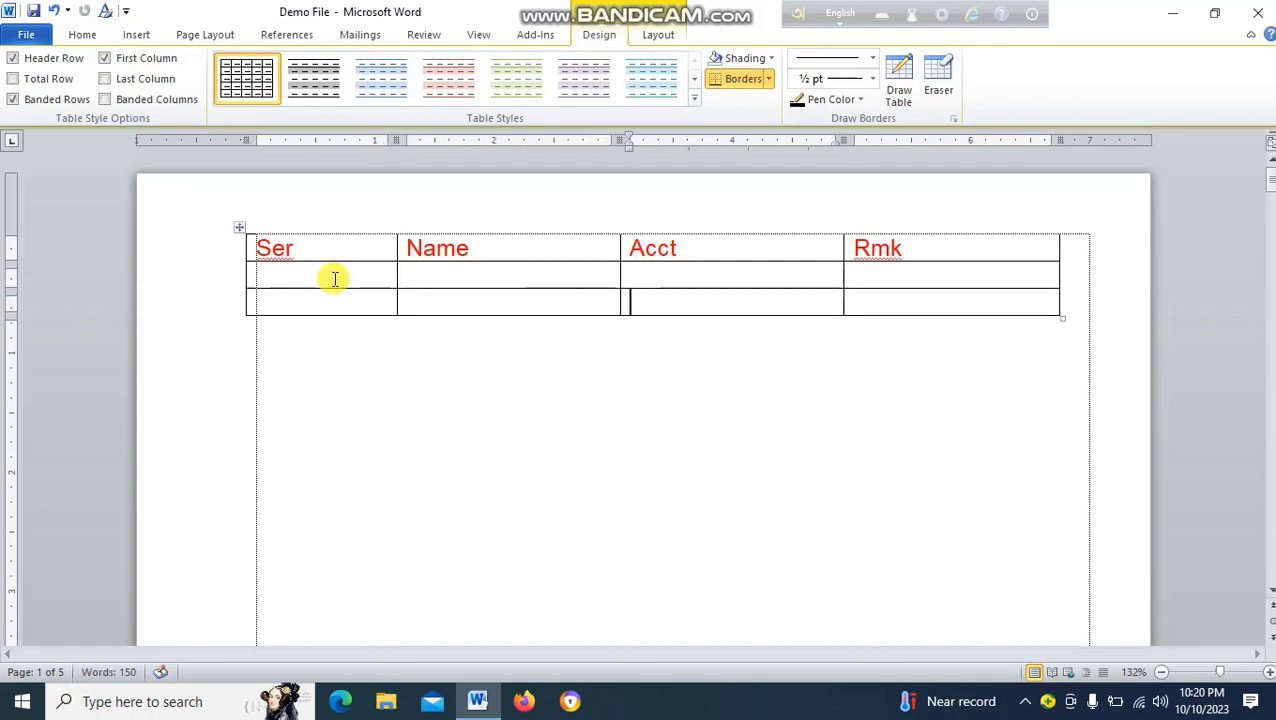
pyautogui.press('Tab')
pyautogui.press('Tab')
pyautogui.press('Tab')
pyautogui.press('Tab')
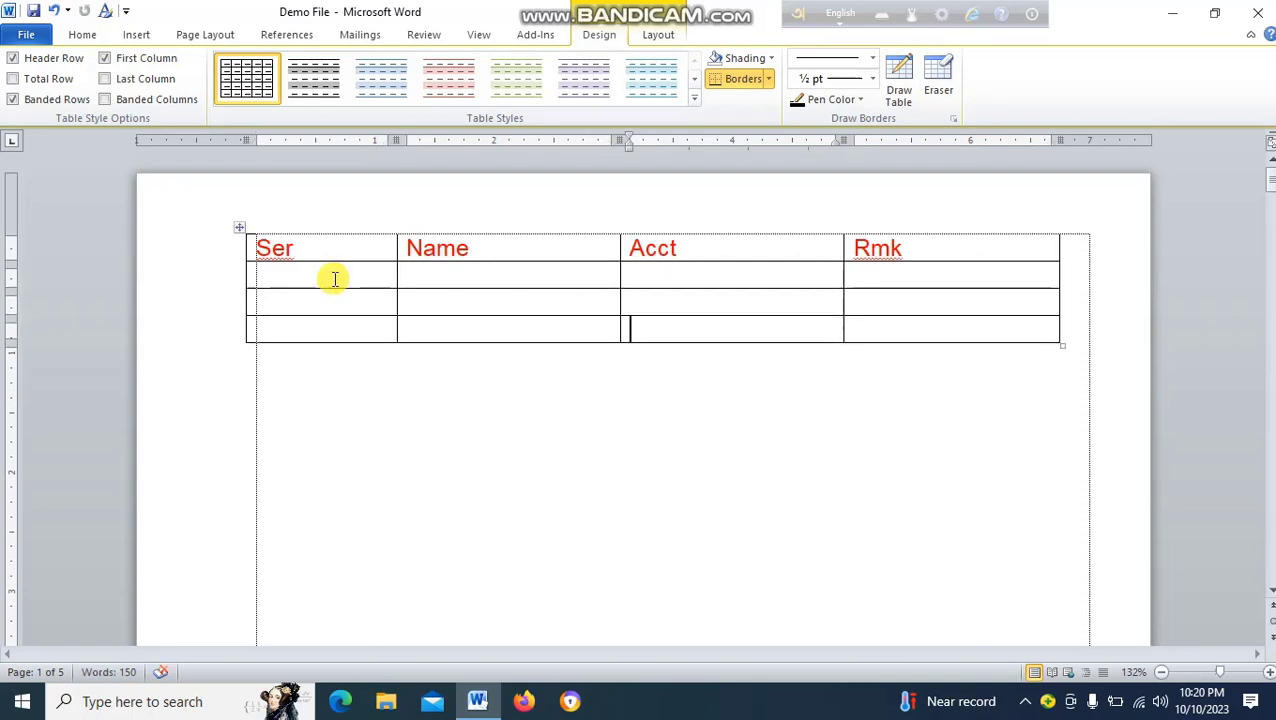
pyautogui.press('Tab')
pyautogui.press('Tab')
pyautogui.press('Tab')
pyautogui.press('Tab')
pyautogui.press('Tab')
pyautogui.press('Tab')
pyautogui.press('Tab')
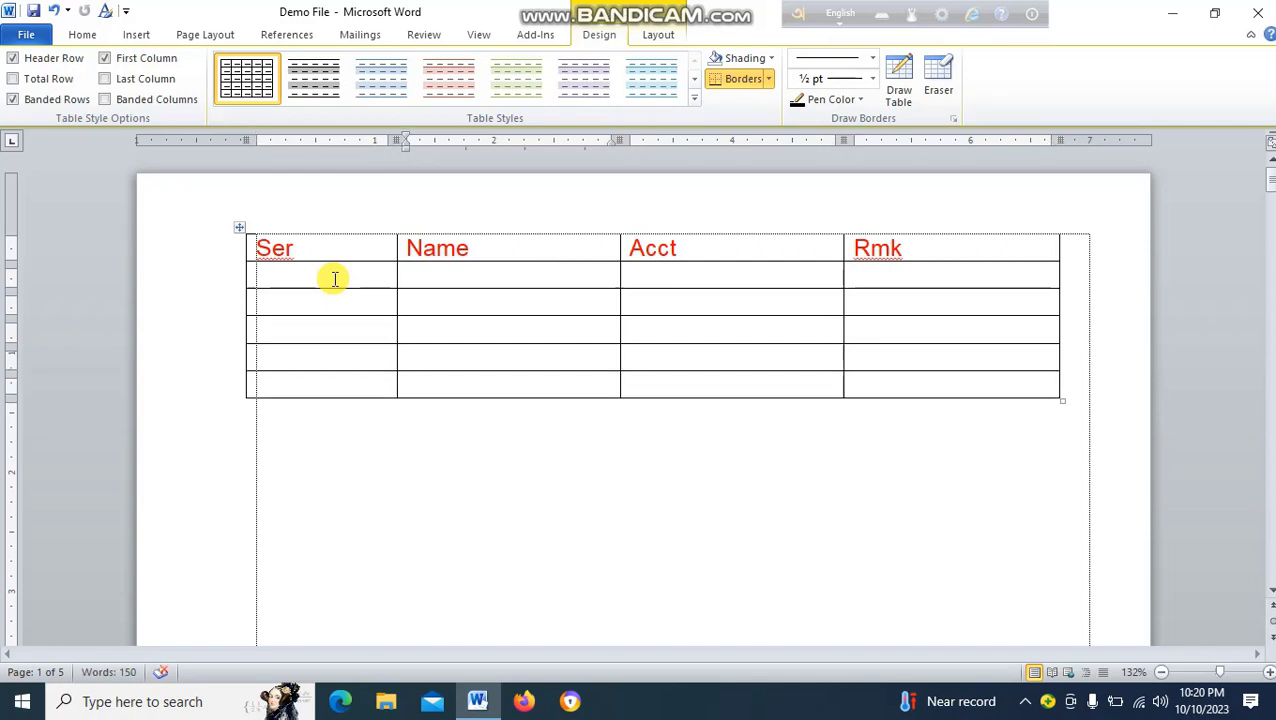
pyautogui.press('Tab')
# Apply 1. 2. 3. numbering to the five Ser data cells below the header
pyautogui.click(298, 328)
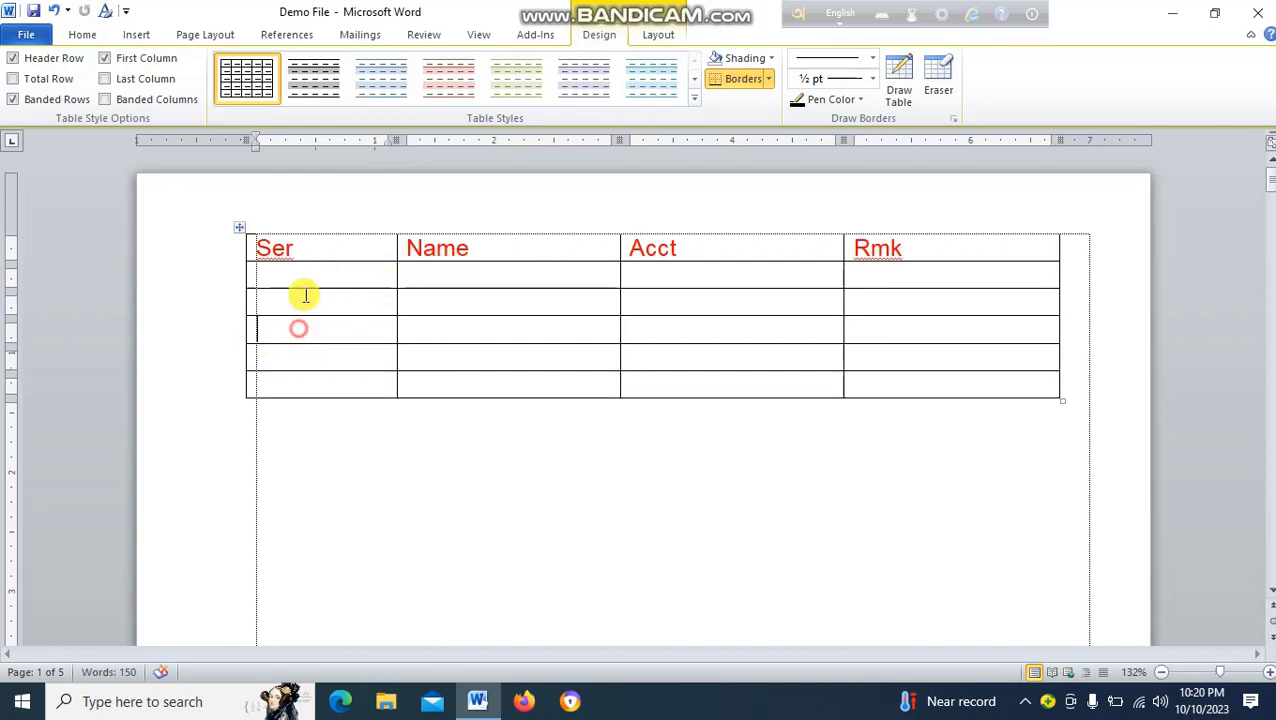
pyautogui.click(303, 272)
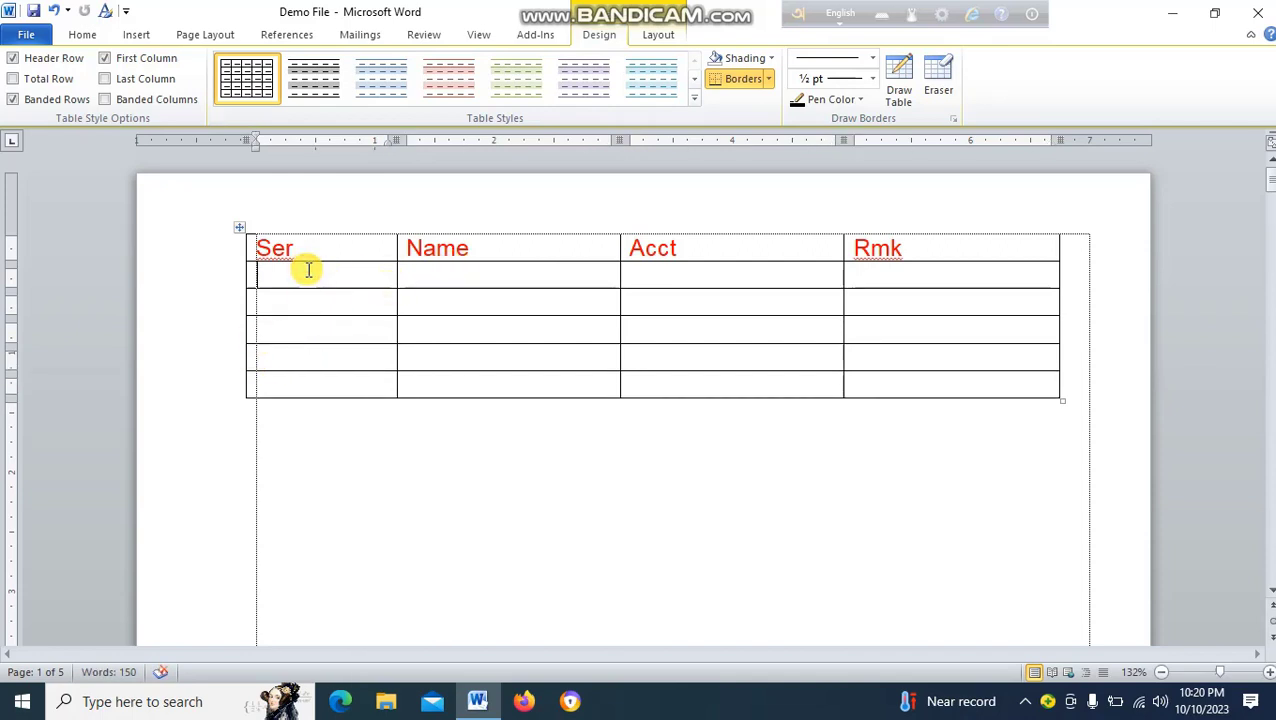
pyautogui.click(137, 35)
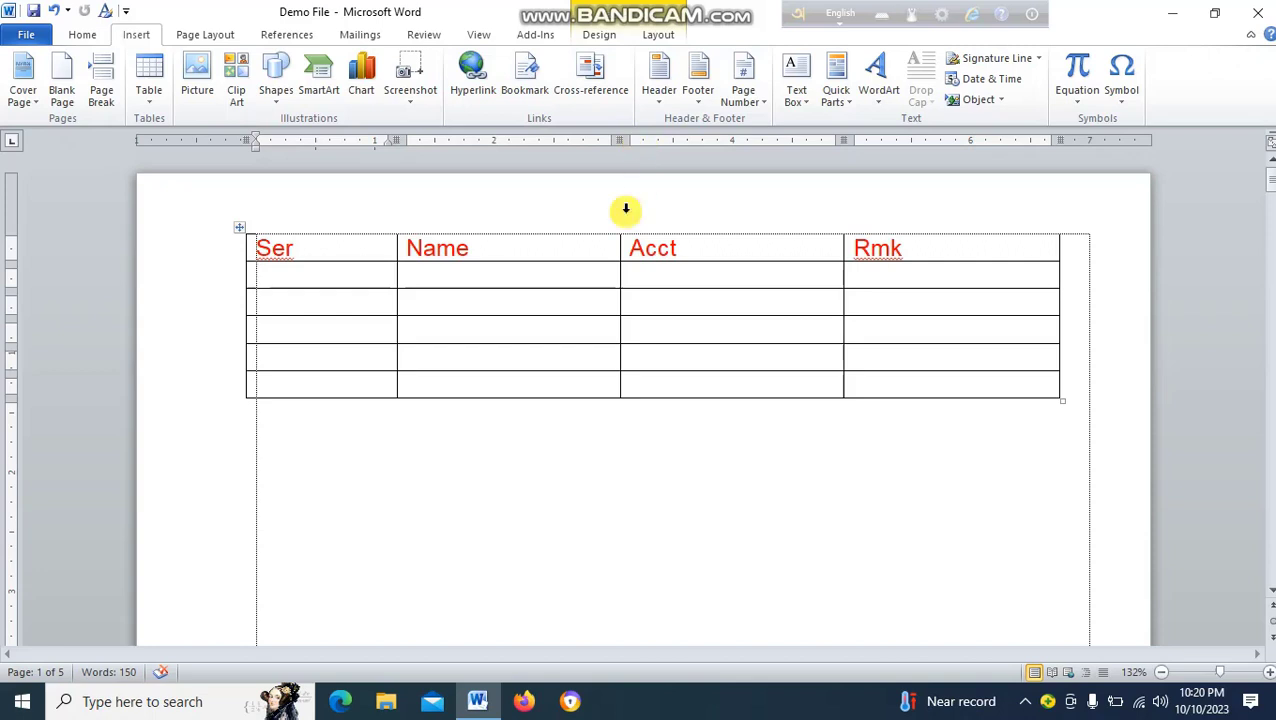
pyautogui.click(82, 35)
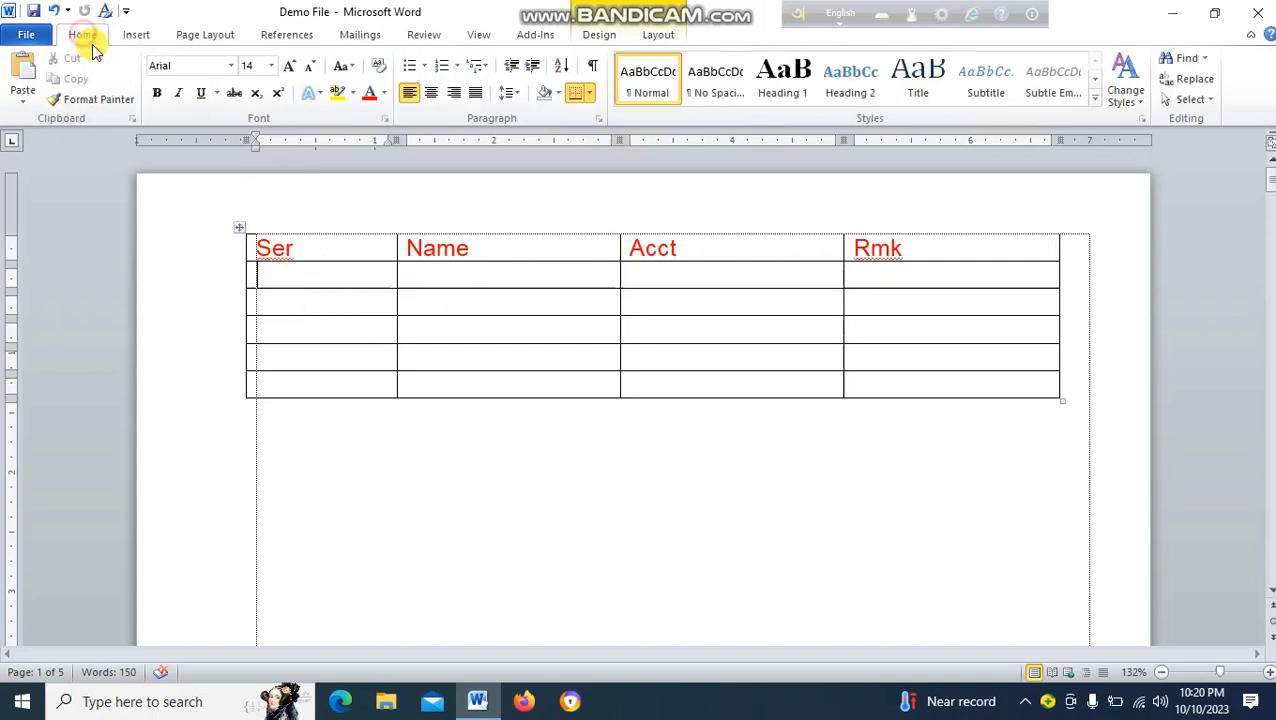
pyautogui.click(457, 65)
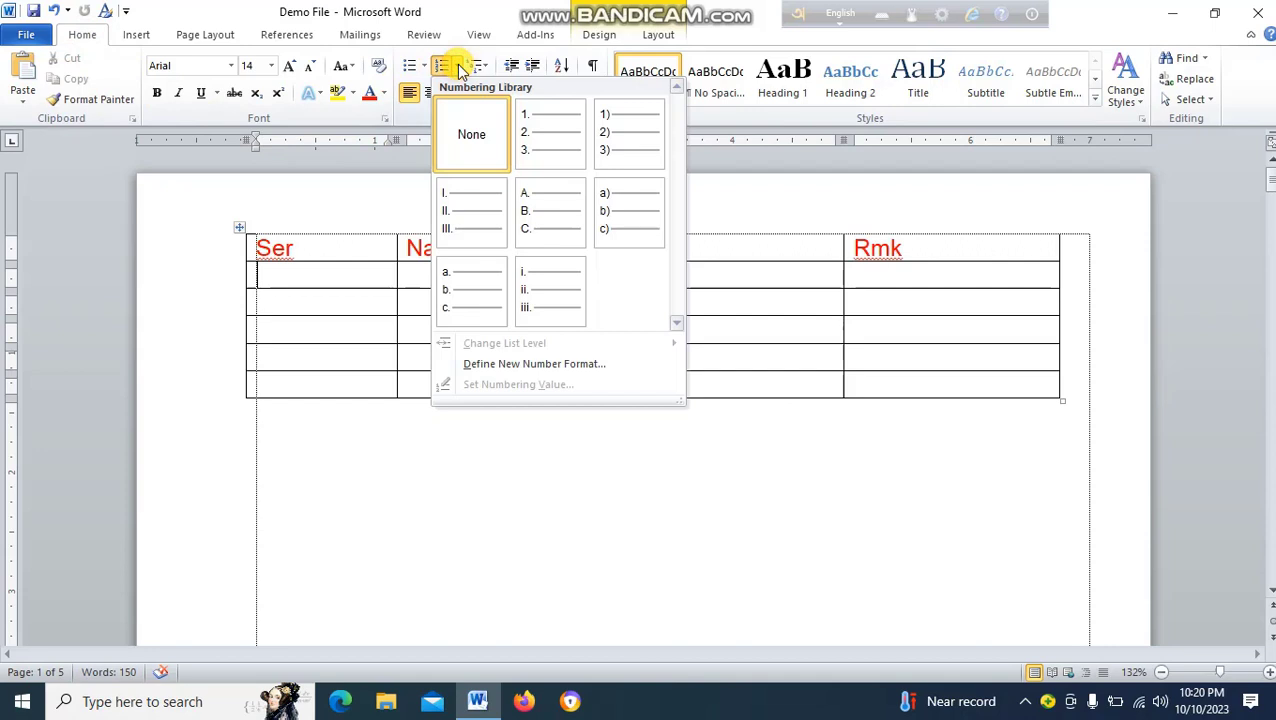
pyautogui.click(548, 135)
pyautogui.moveTo(322, 275); pyautogui.dragTo(313, 385)
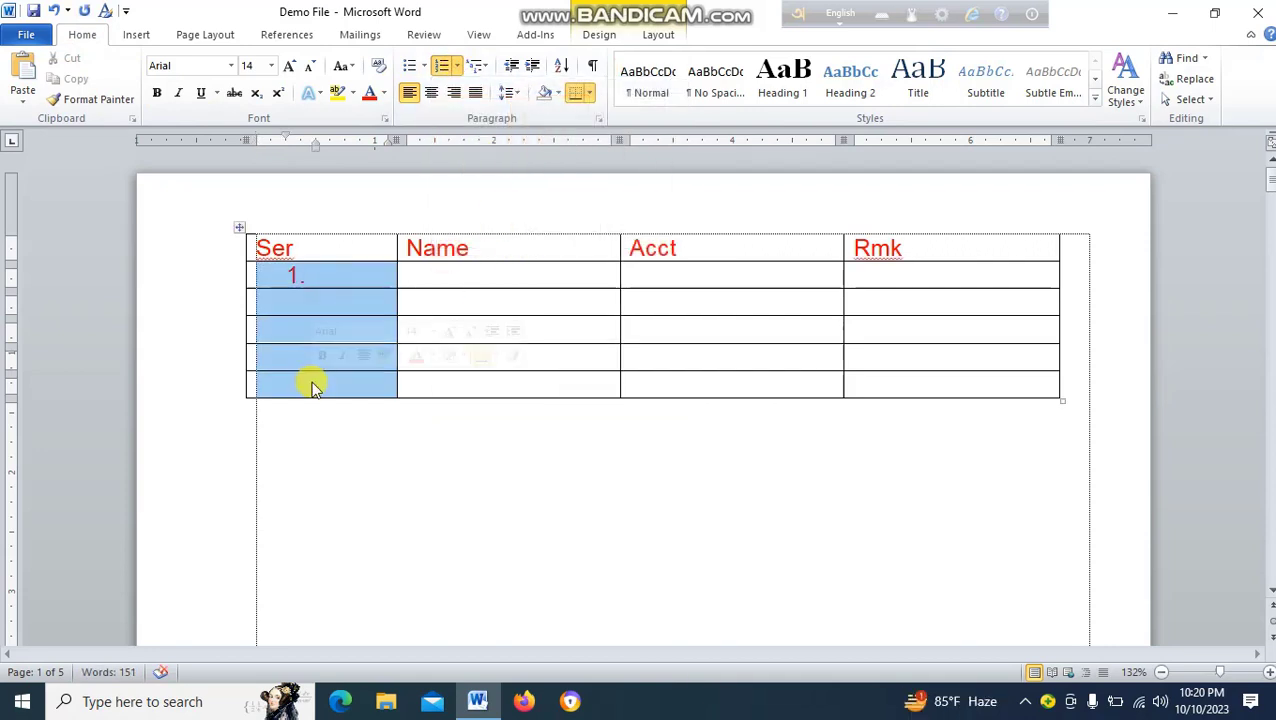
pyautogui.click(441, 66)
pyautogui.click(441, 66)
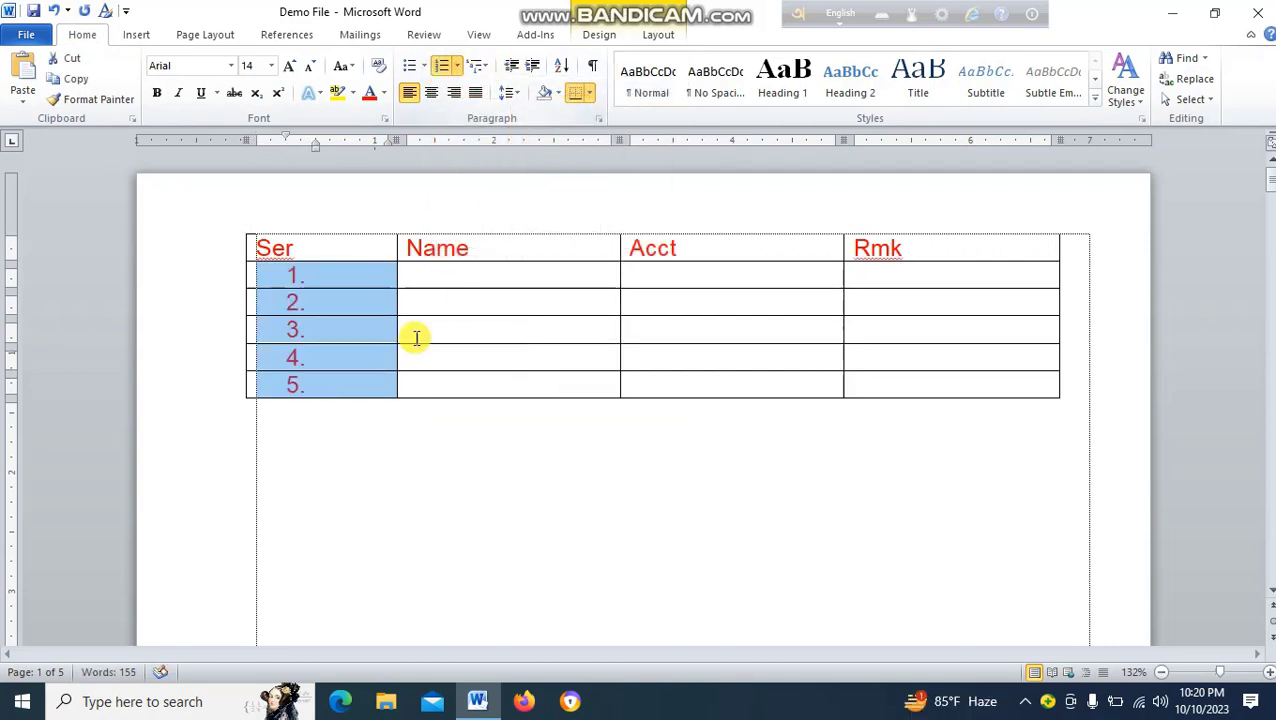
pyautogui.click(358, 462)
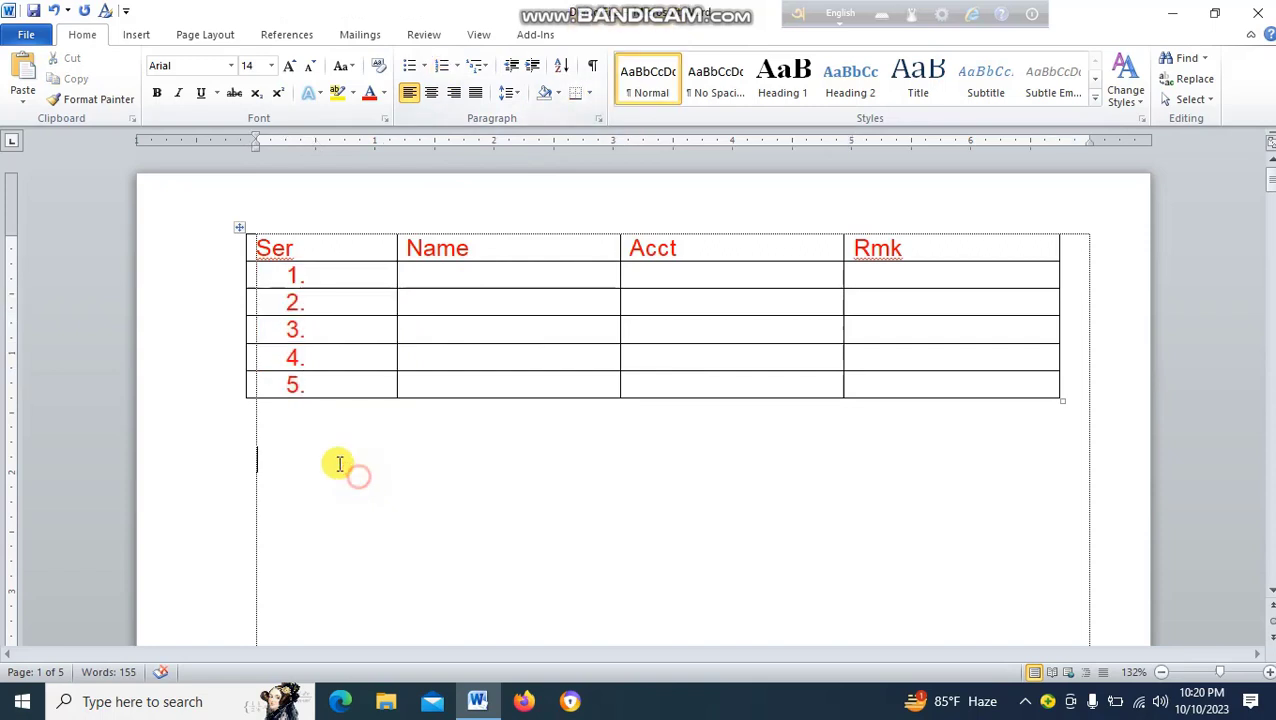
# Cut row 3 from the table, leaving data rows numbered 1. to 4
pyautogui.click(231, 335)
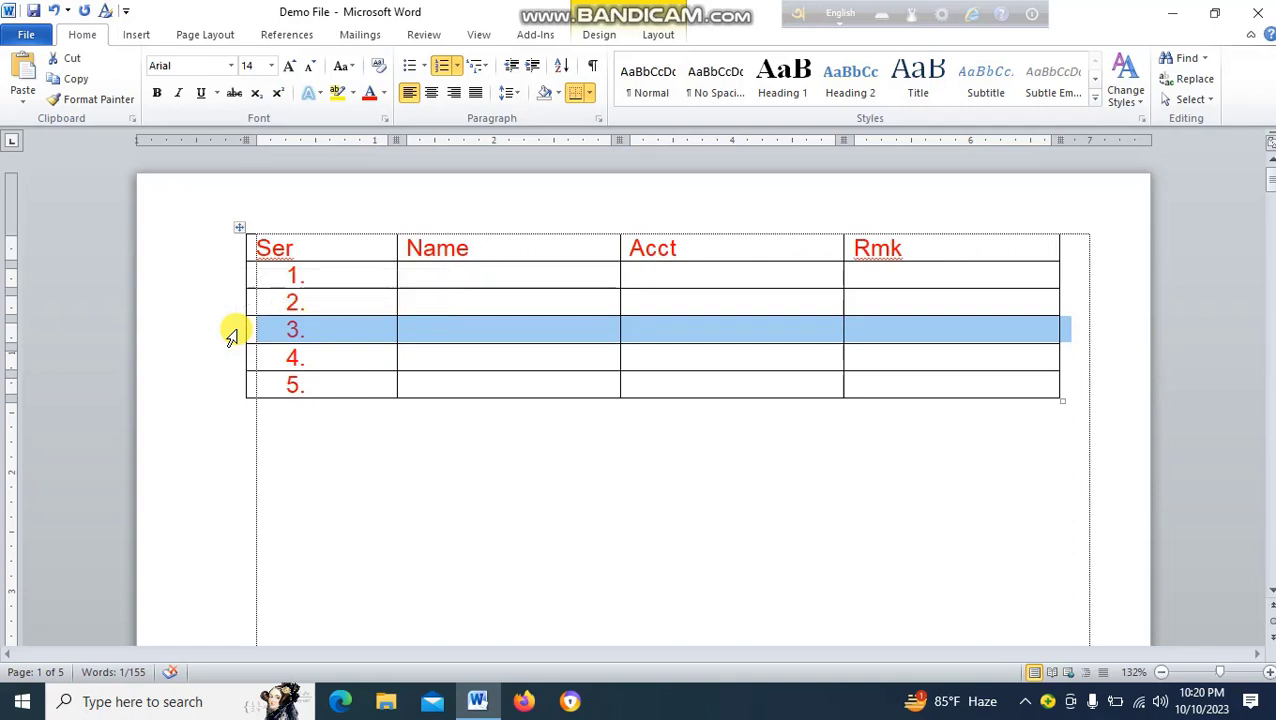
pyautogui.press('BackSpace')
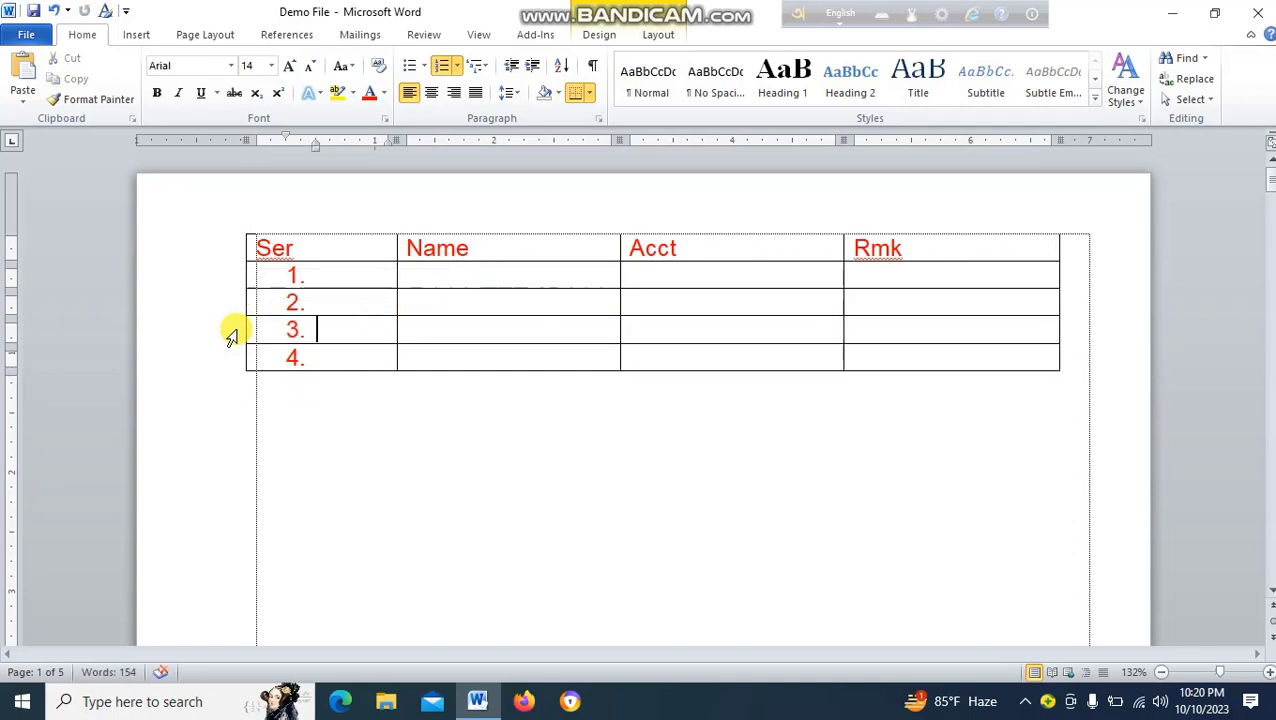
pyautogui.hotkey('ctrl', 'z')
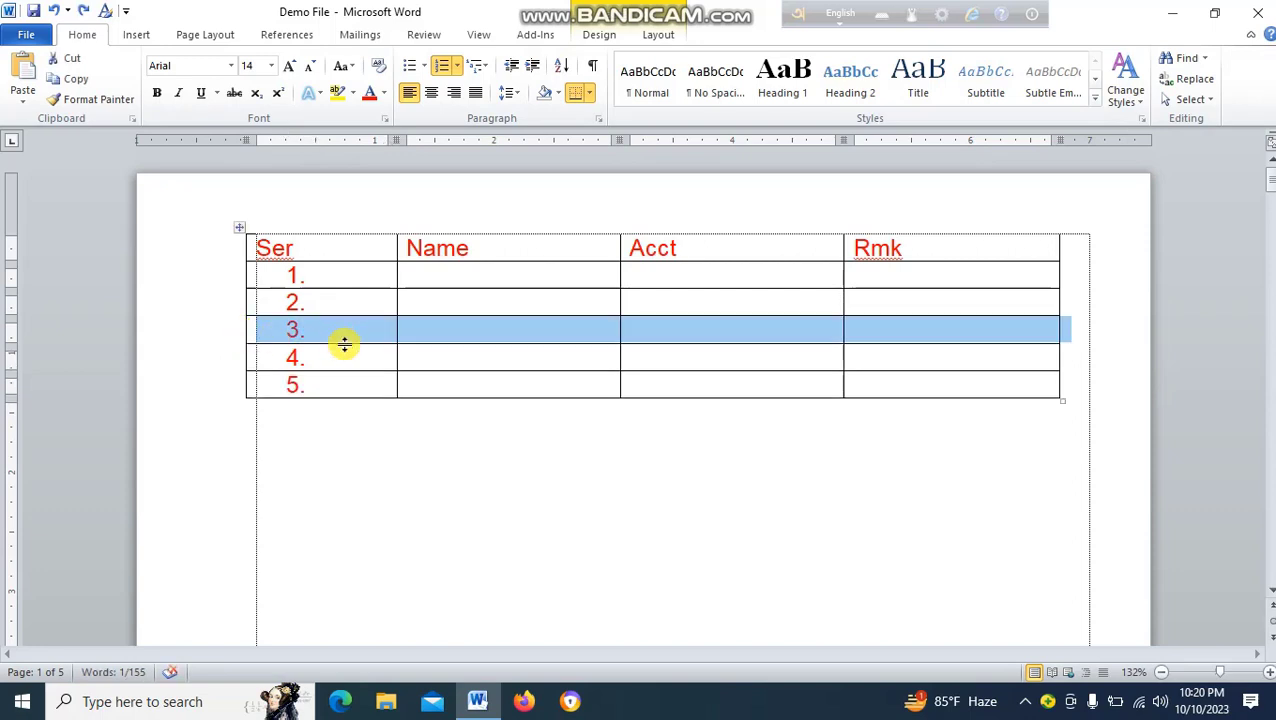
pyautogui.click(72, 62)
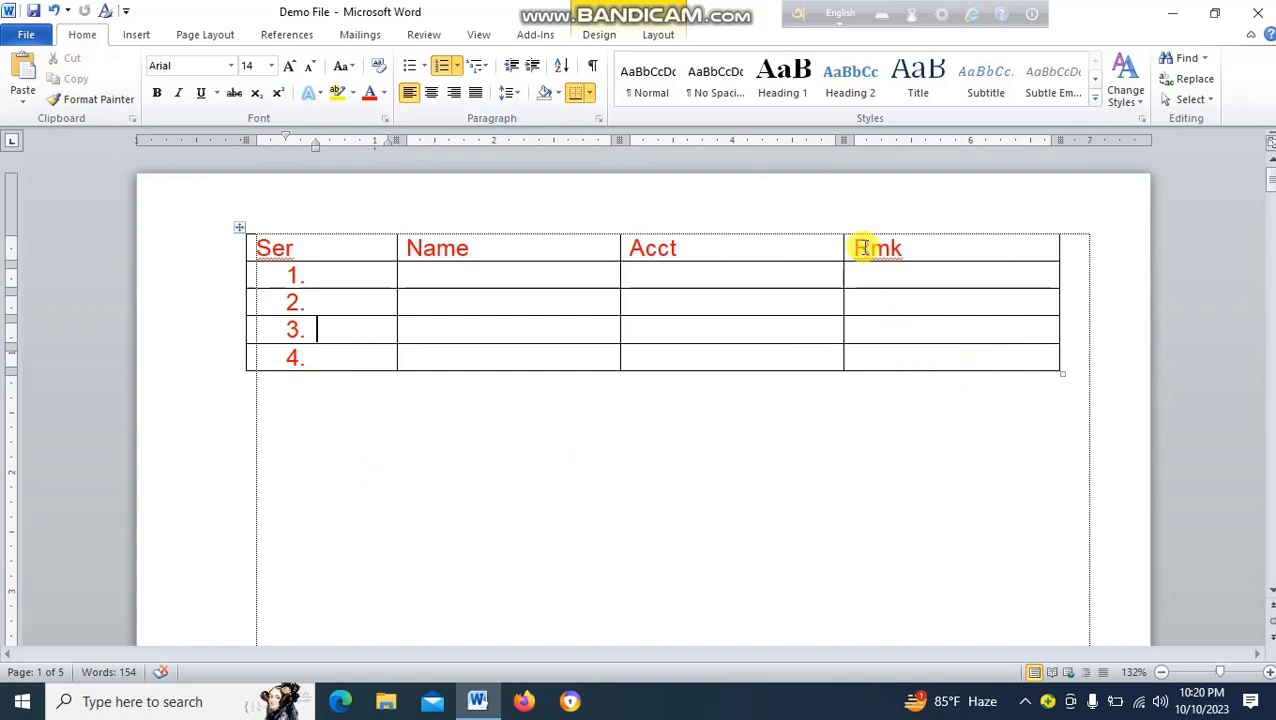
# Try deleting and cutting the Rmk column, then restore it with undo
pyautogui.moveTo(856, 250); pyautogui.dragTo(870, 354)
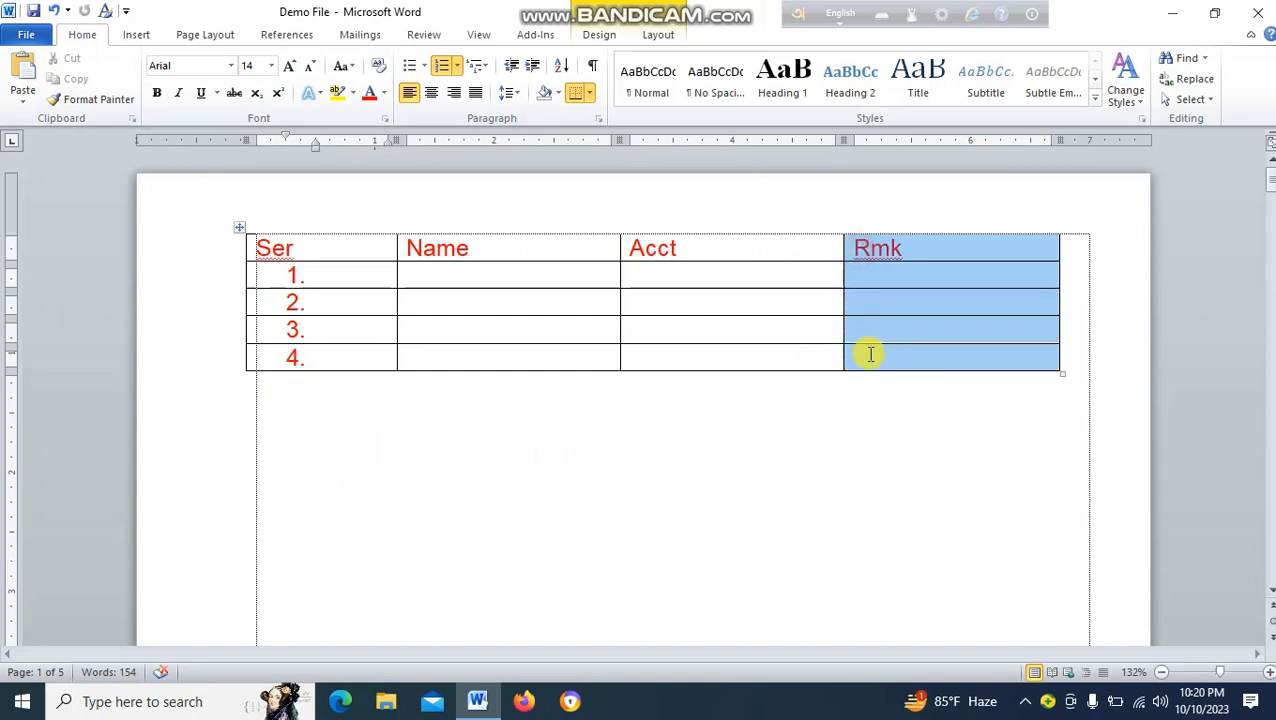
pyautogui.click(866, 276)
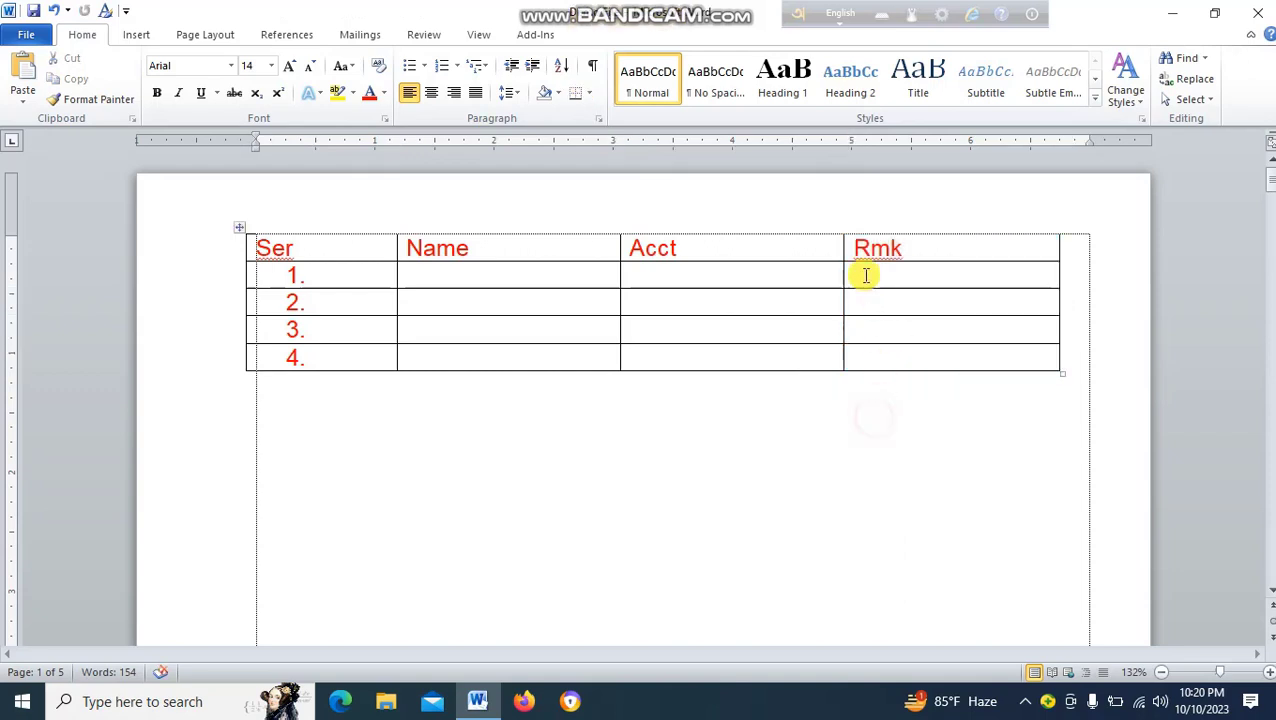
pyautogui.moveTo(856, 249); pyautogui.dragTo(882, 347)
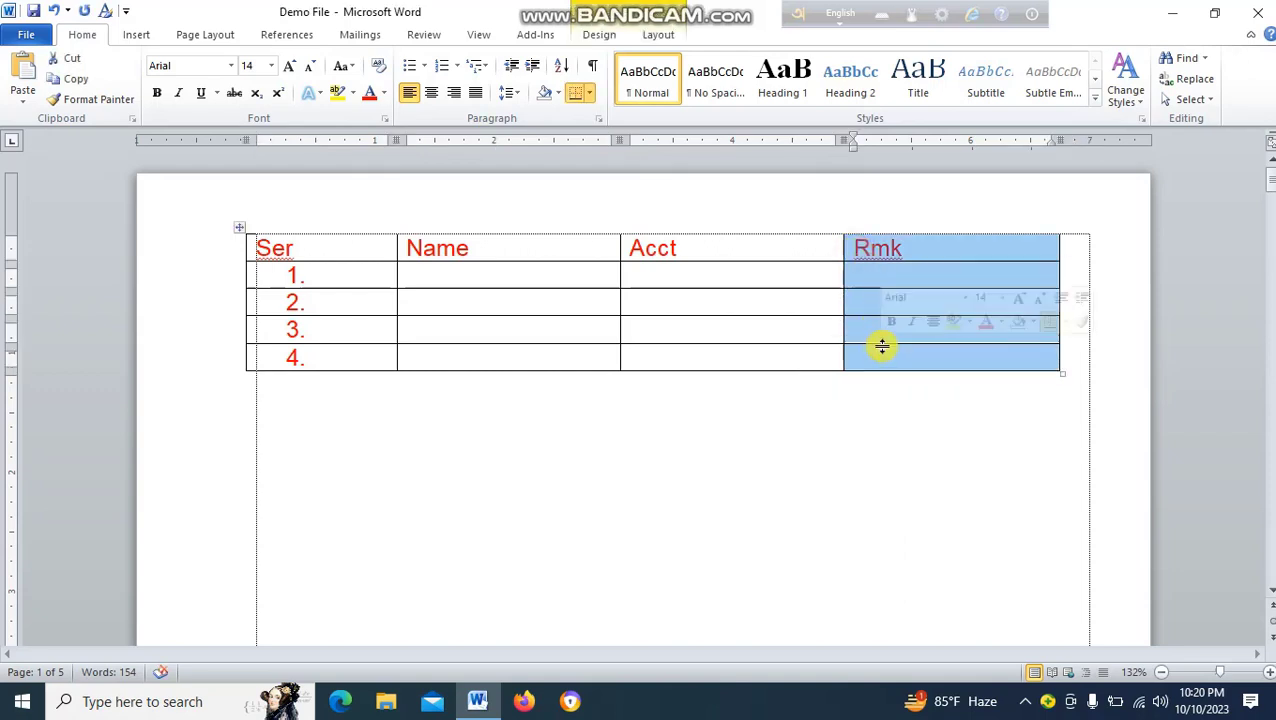
pyautogui.press('BackSpace')
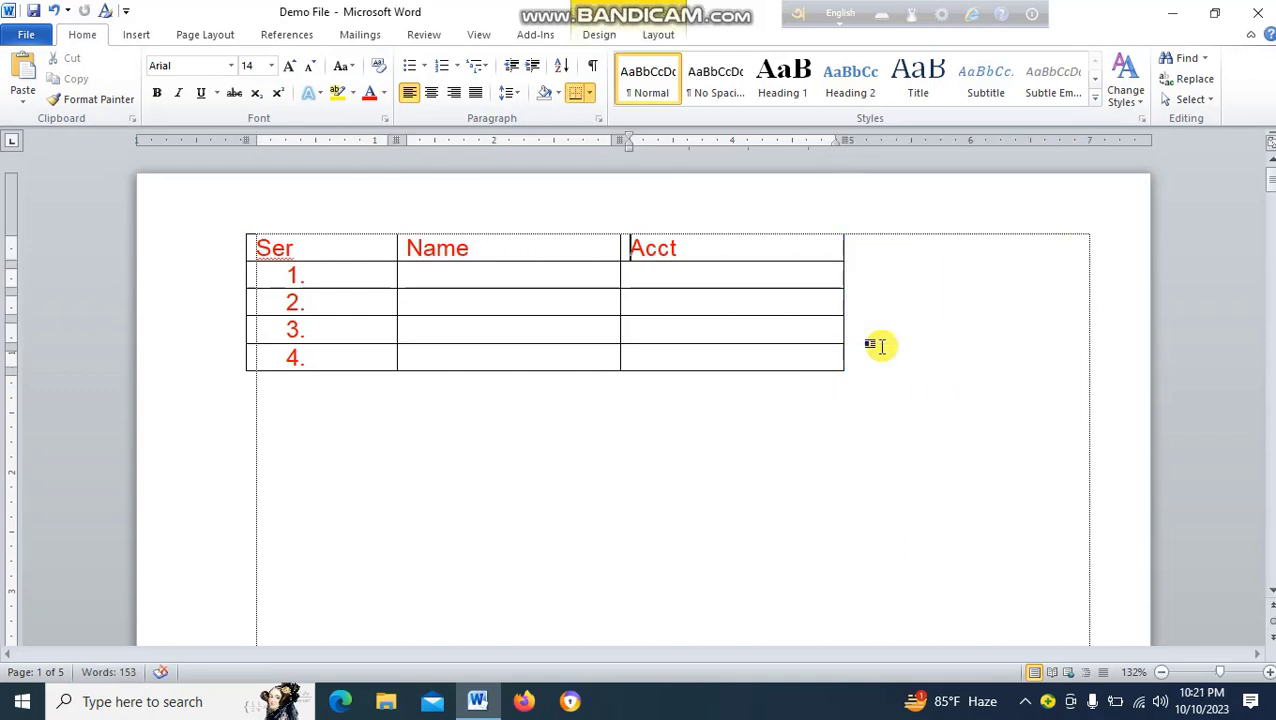
pyautogui.hotkey('ctrl', 'z')
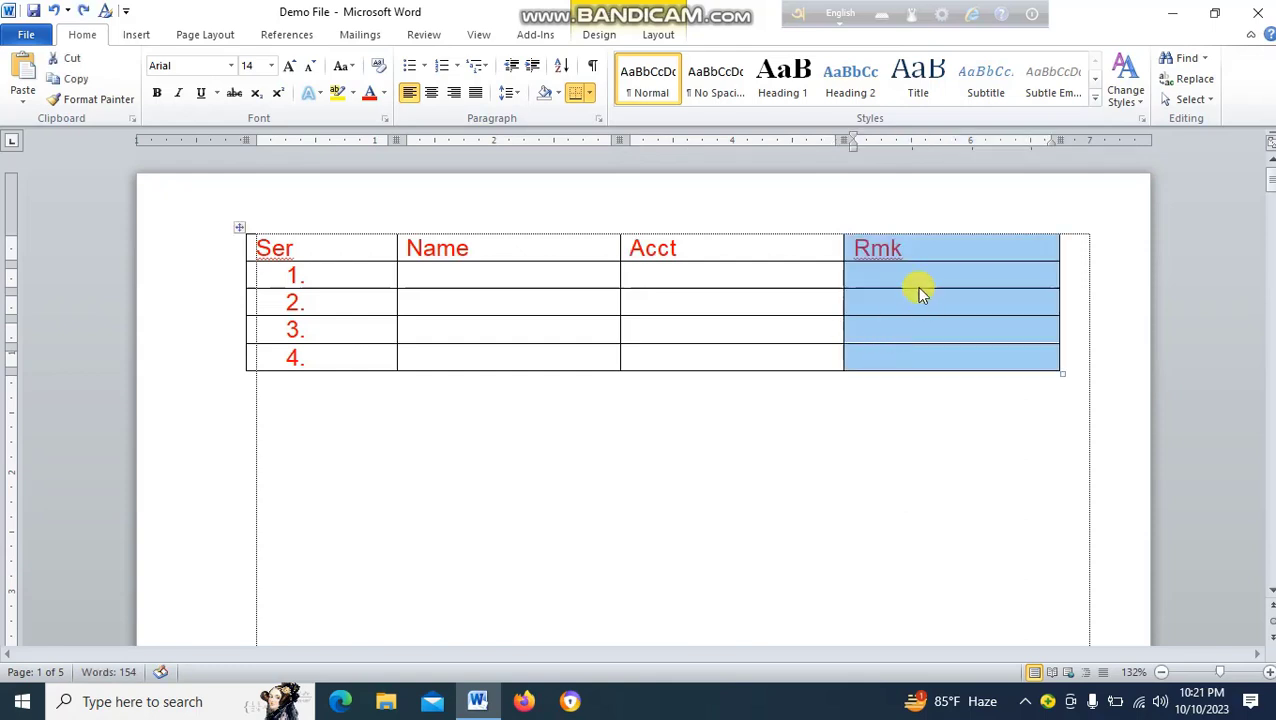
pyautogui.click(72, 59)
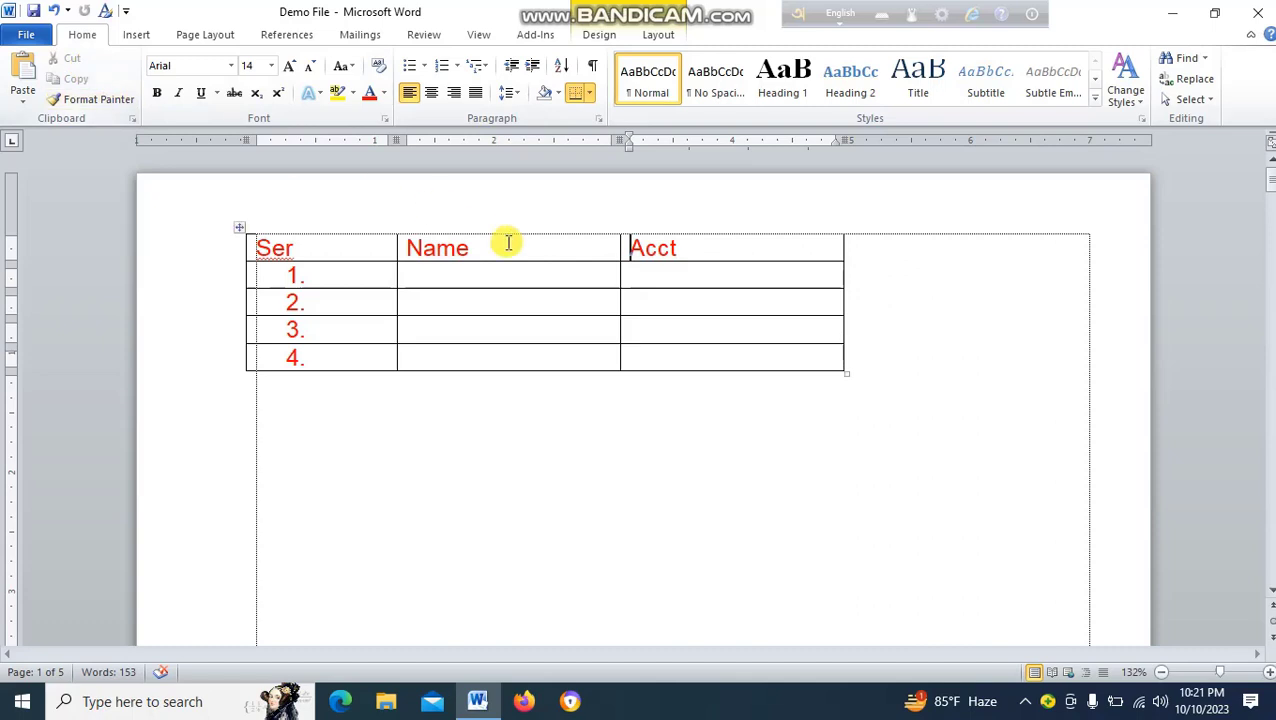
pyautogui.hotkey('ctrl', 'z')
# Add rows until the Ser numbering reaches 13, then select row 13
pyautogui.click(988, 487)
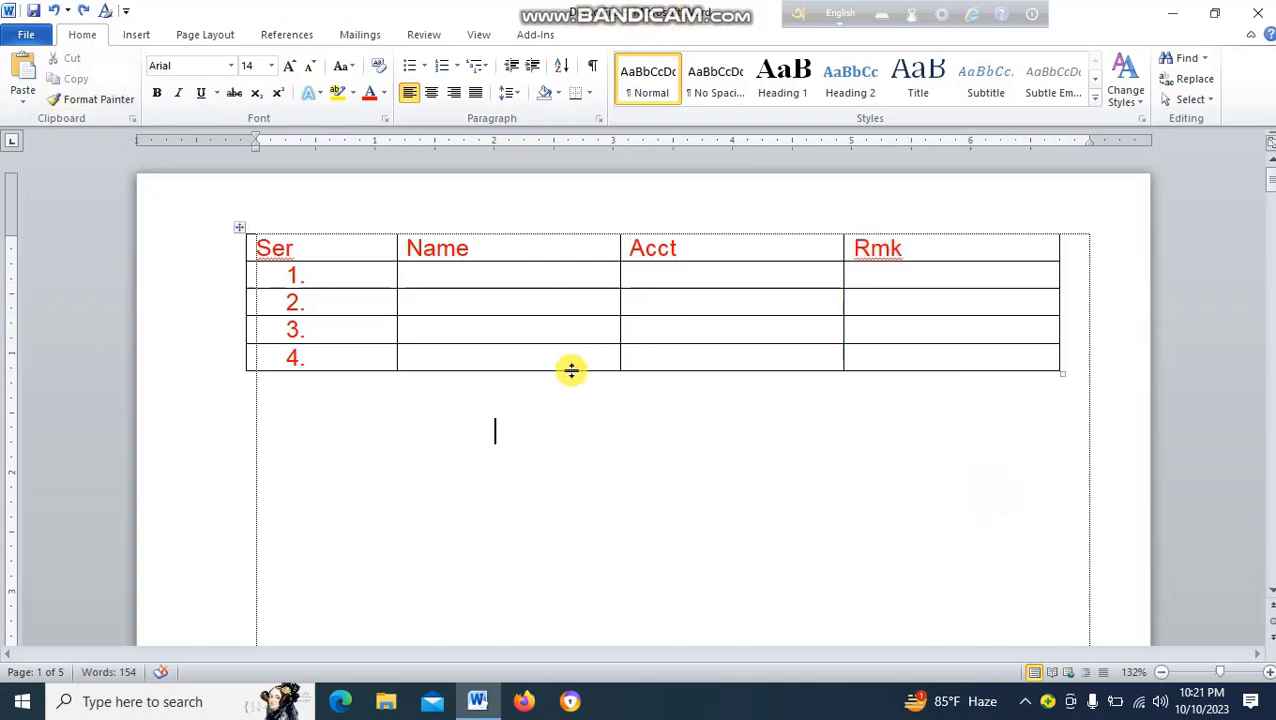
pyautogui.click(527, 360)
pyautogui.press('Tab')
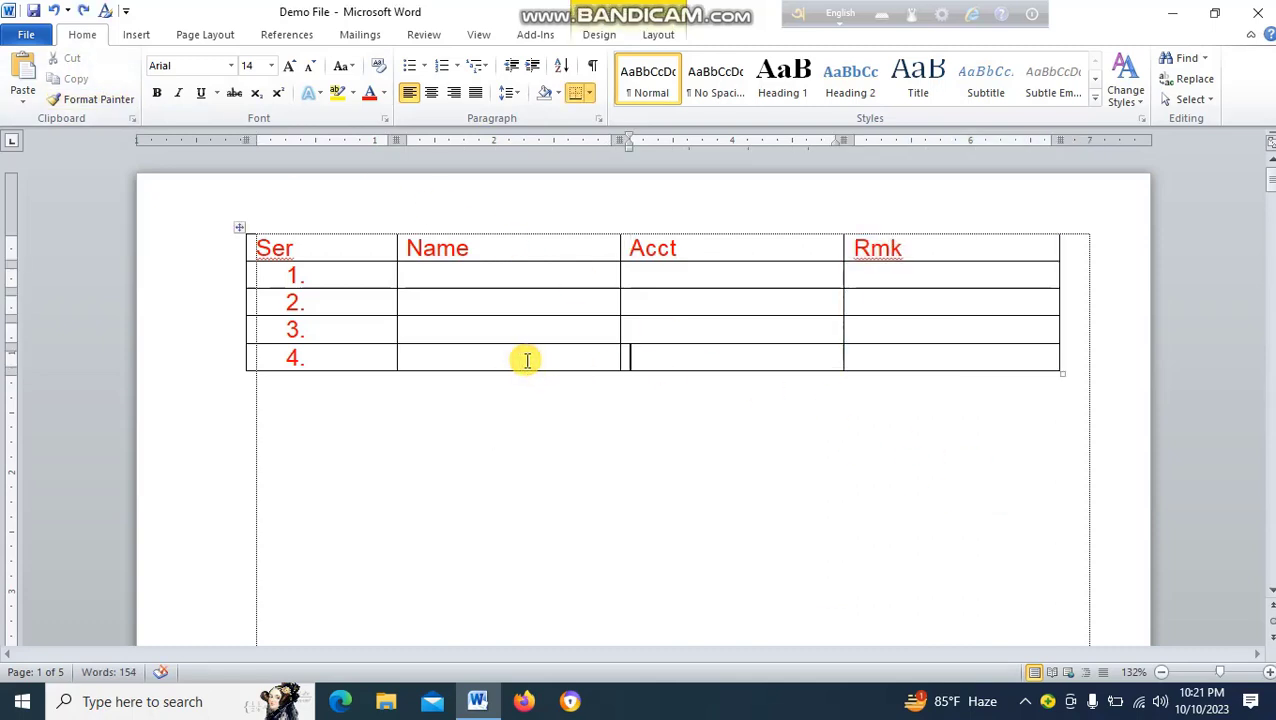
pyautogui.press('Tab')
pyautogui.press('Tab')
pyautogui.press('Tab')
pyautogui.press('Tab')
pyautogui.press('Tab')
pyautogui.press('Tab')
pyautogui.press('Tab')
pyautogui.press('Tab')
pyautogui.press('Tab')
pyautogui.press('Tab')
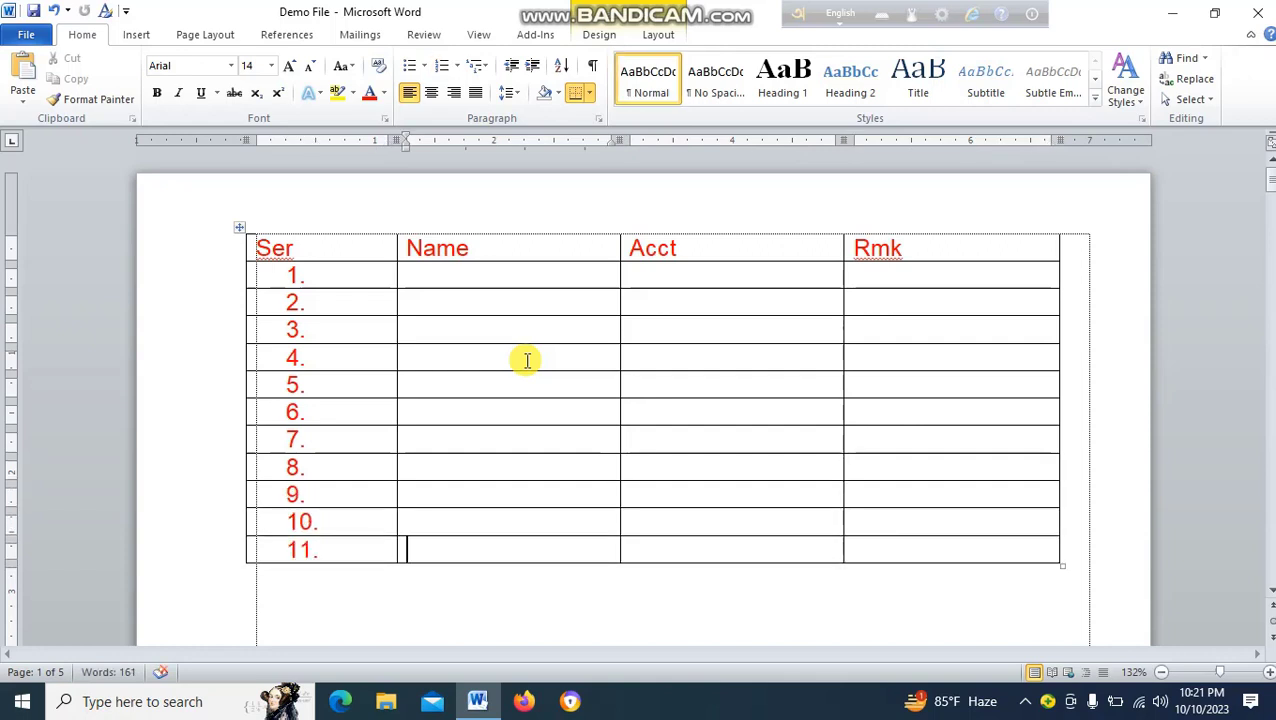
pyautogui.press('Tab')
pyautogui.press('Tab')
pyautogui.press('Tab')
pyautogui.press('Tab')
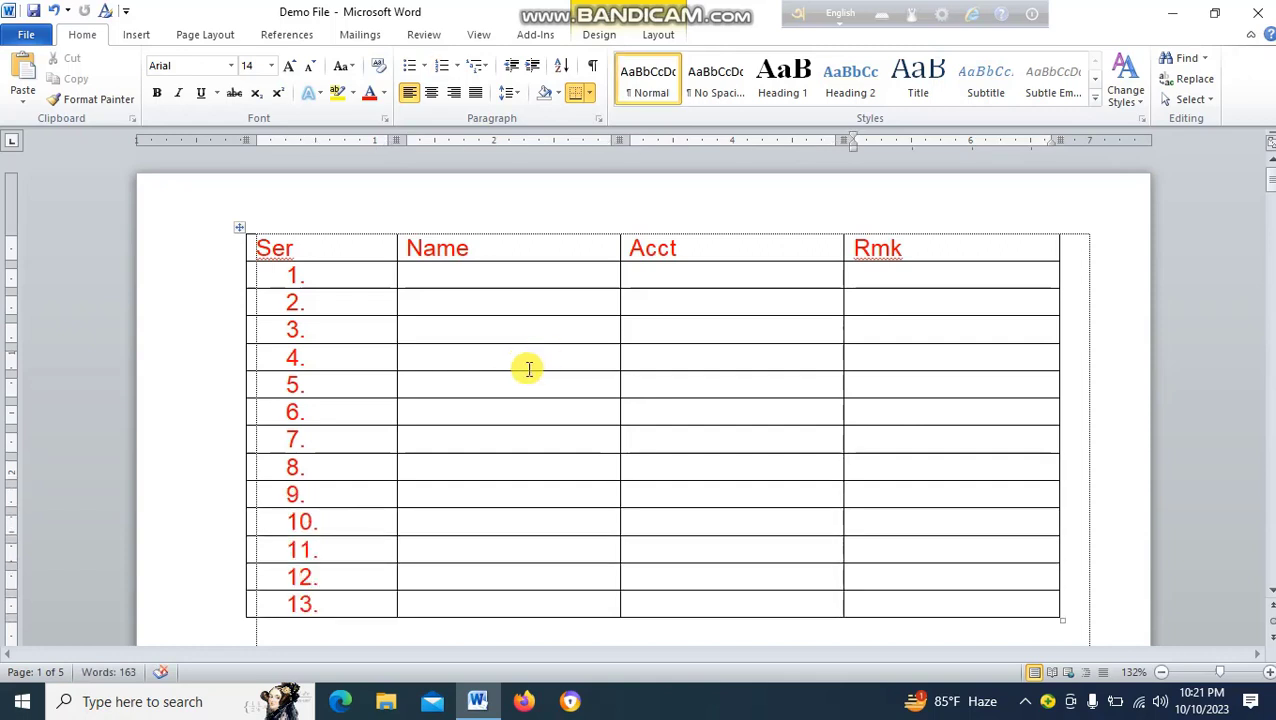
pyautogui.scroll(-3, 300, 590)
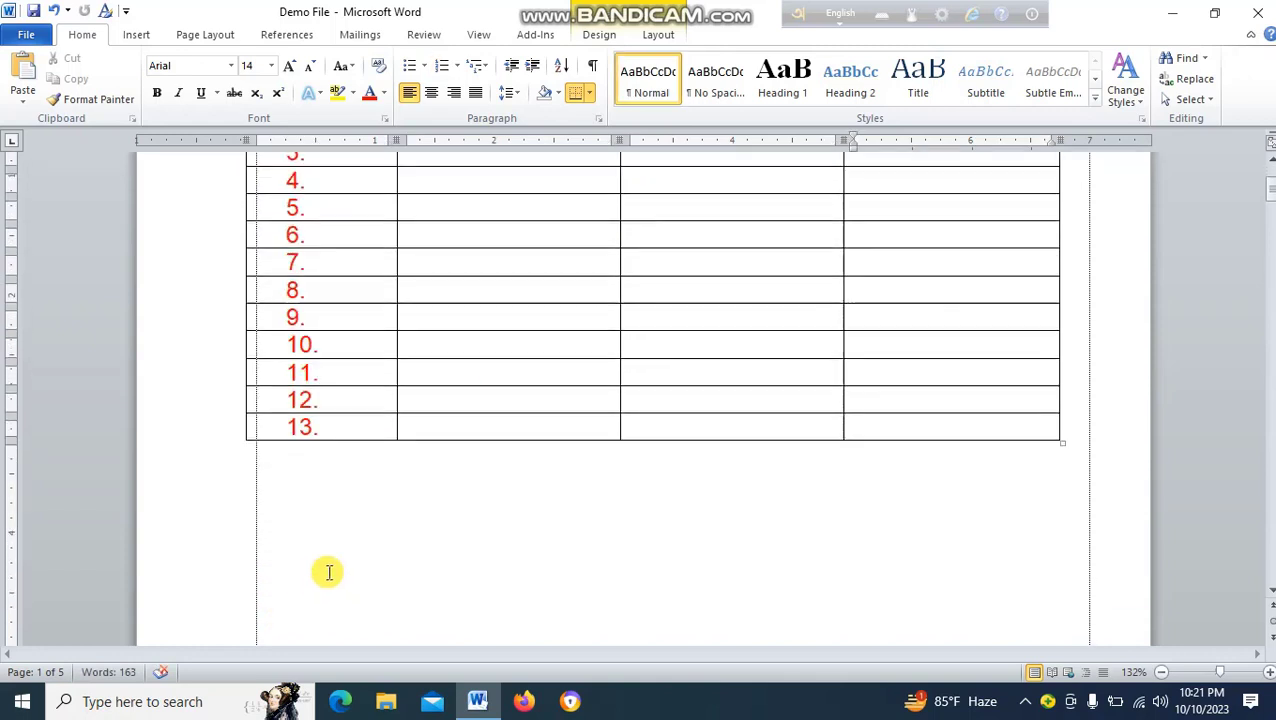
pyautogui.click(226, 432)
pyautogui.press('Left')
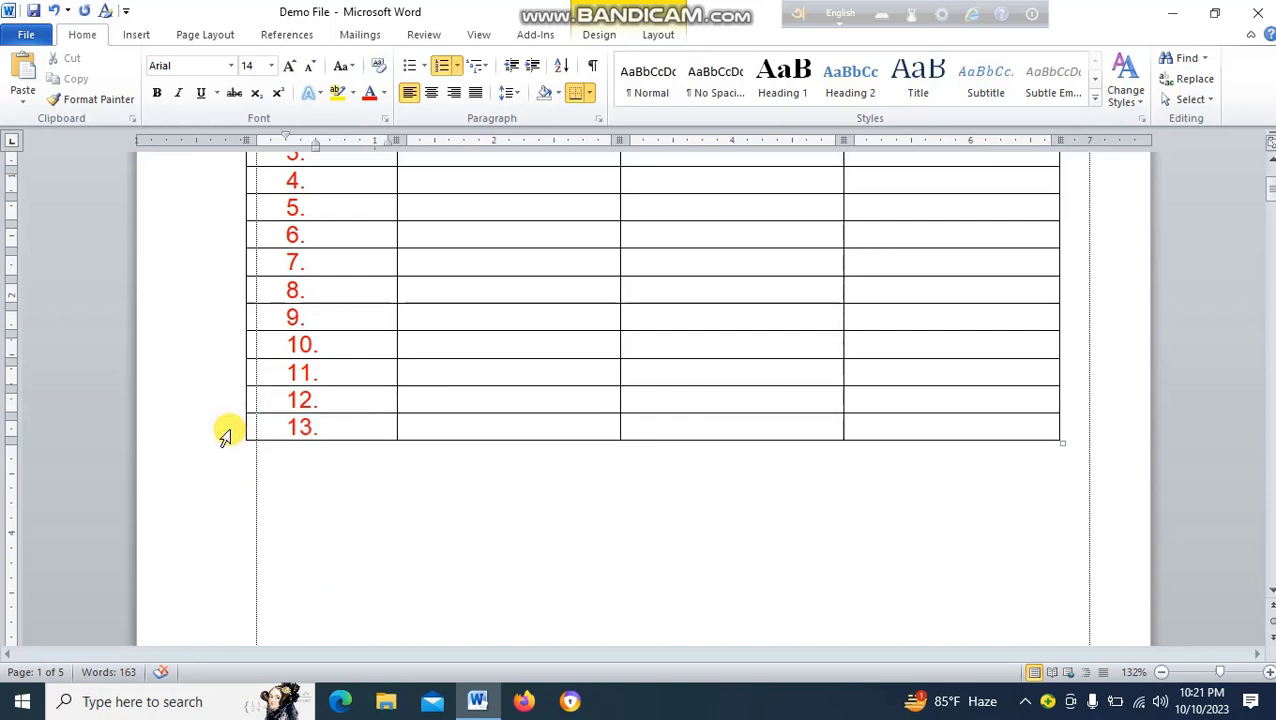
pyautogui.click(225, 435)
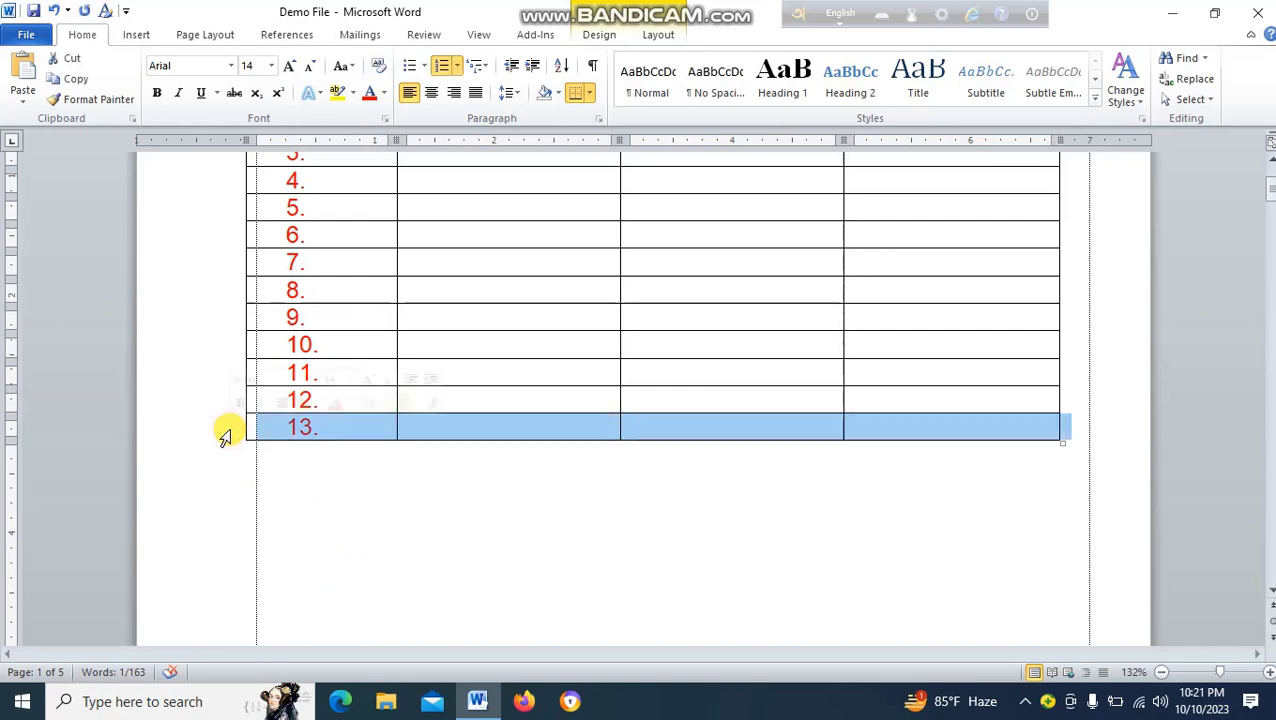
# Cut row 13 out so the numbered rows end at 12
pyautogui.click(68, 62)
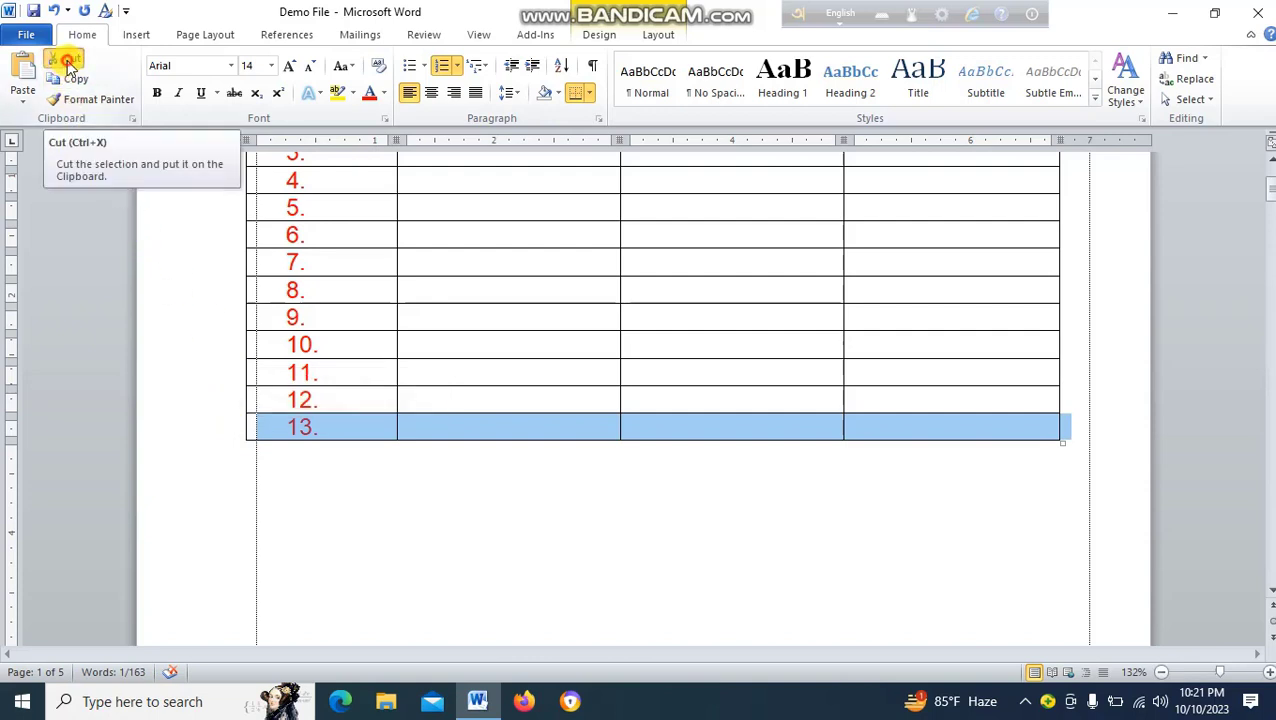
pyautogui.hotkey('ctrl', 'z')
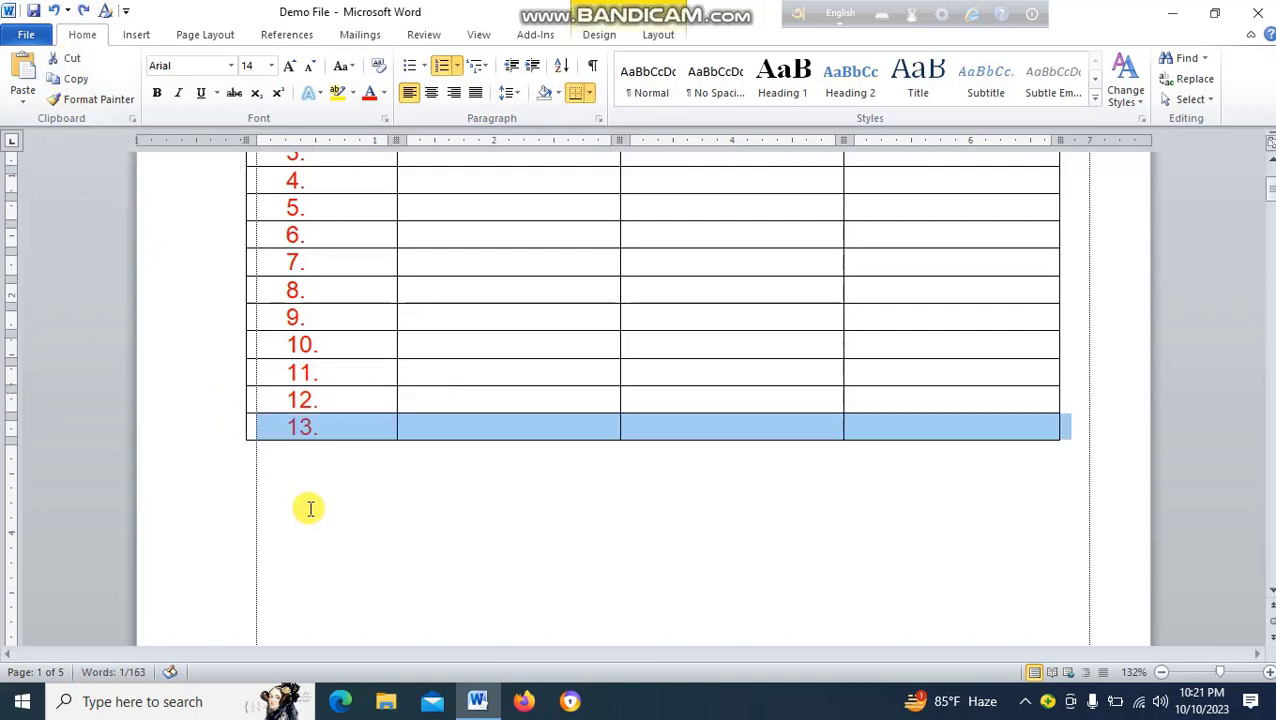
pyautogui.hotkey('ctrl', 'x')
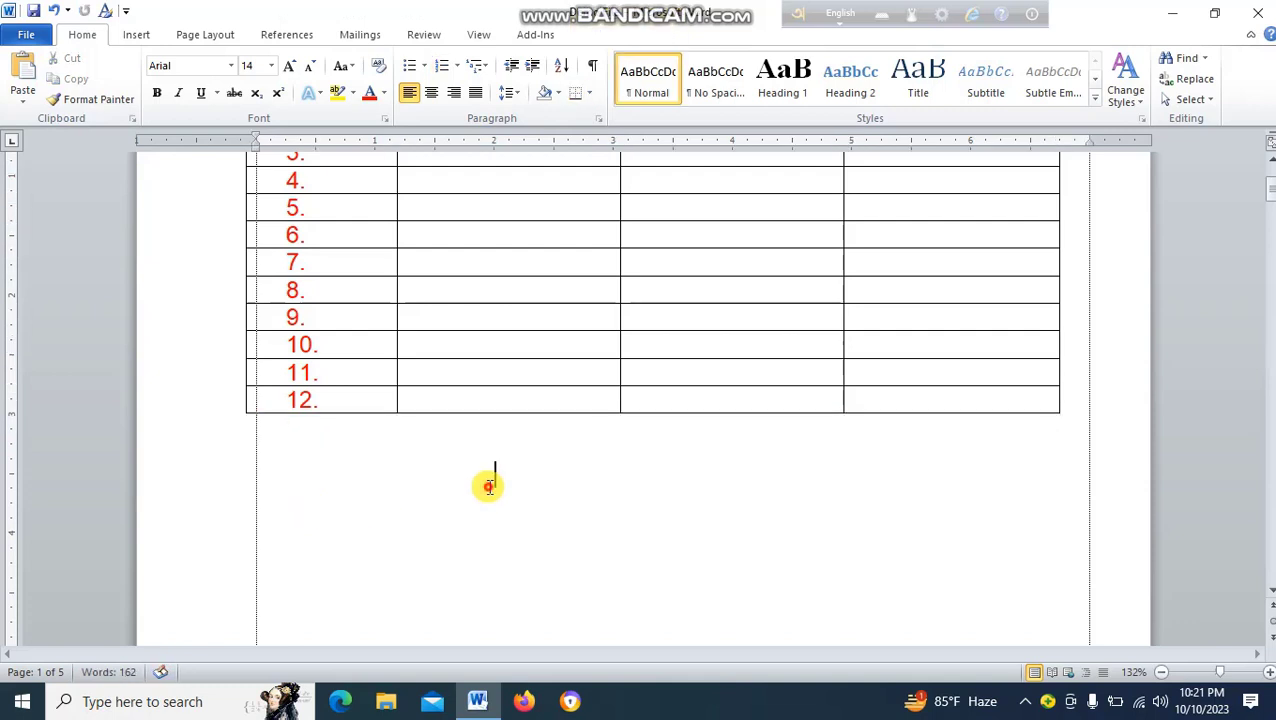
pyautogui.scroll(1, 485, 495)
pyautogui.scroll(2, 489, 495)
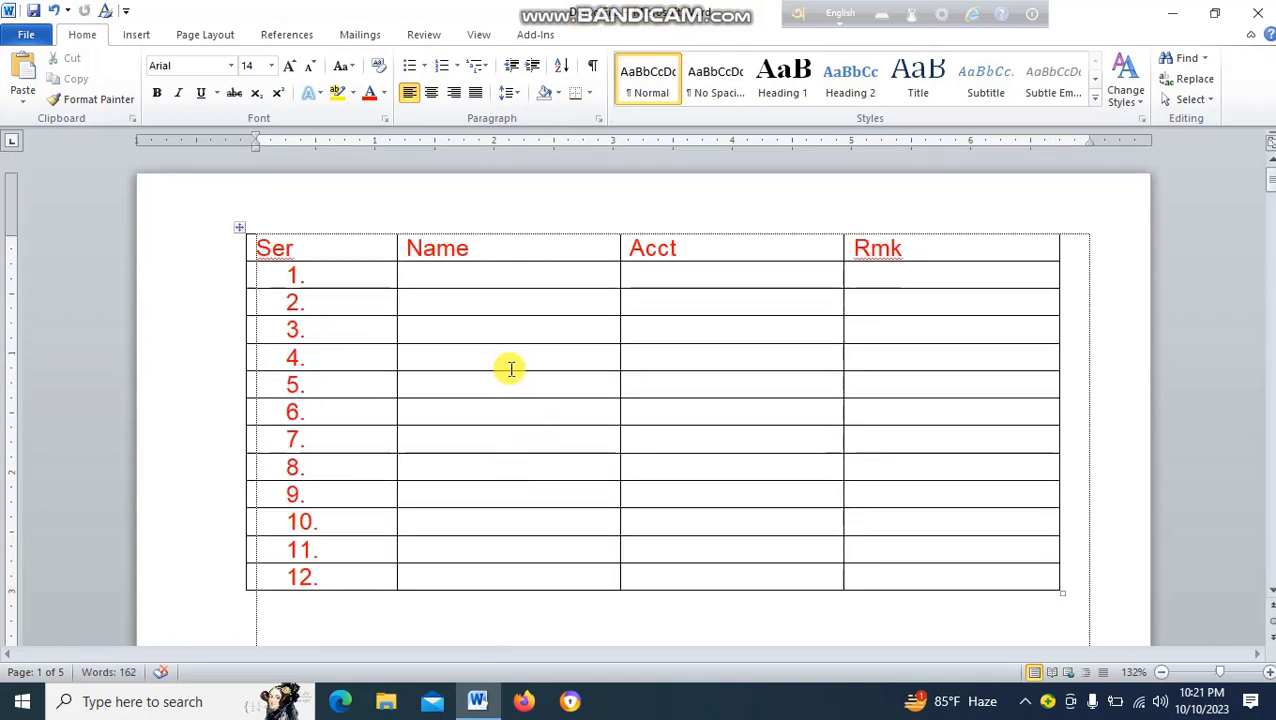
# Draw a vertical divider down the Rmk column, creating a blank fifth column
pyautogui.click(133, 36)
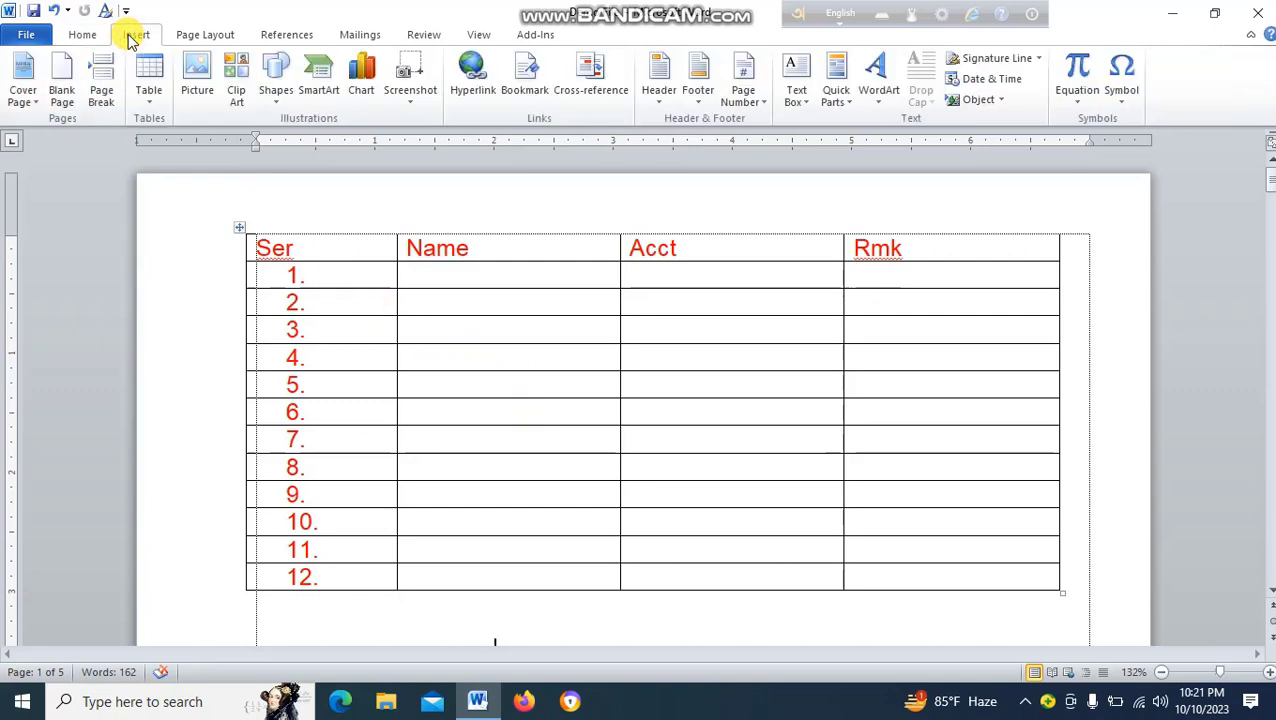
pyautogui.click(150, 85)
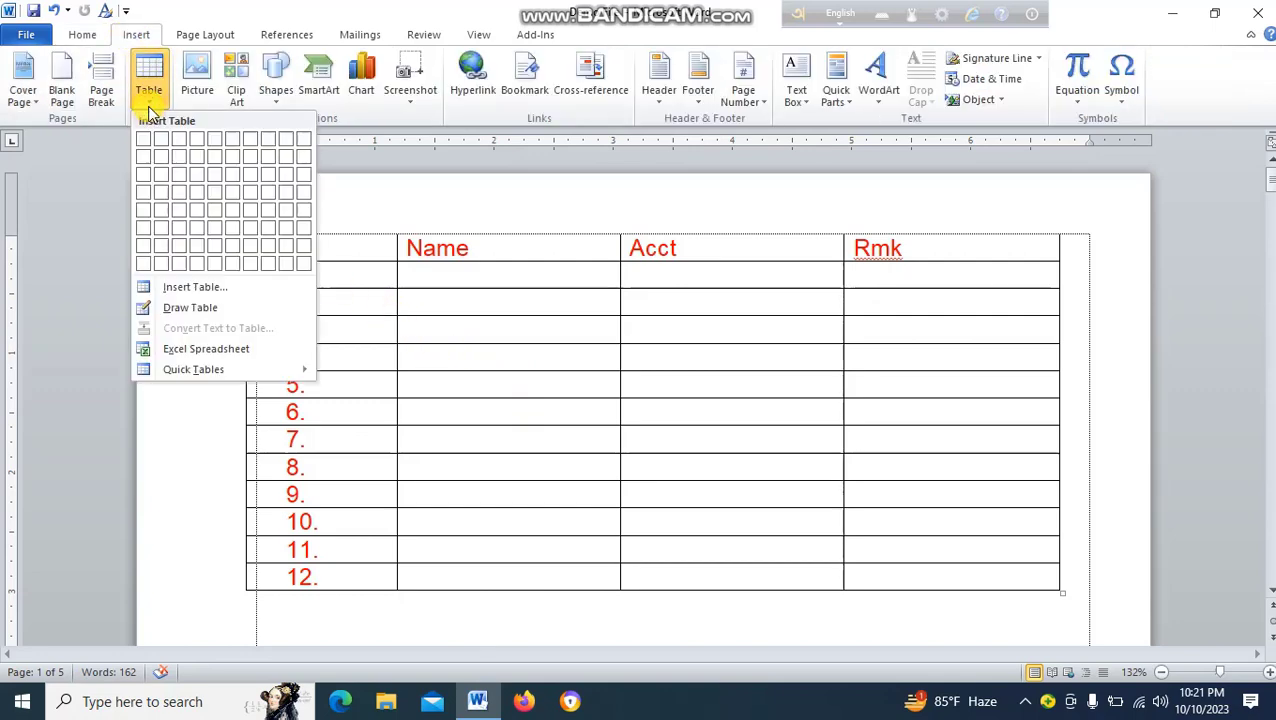
pyautogui.click(190, 307)
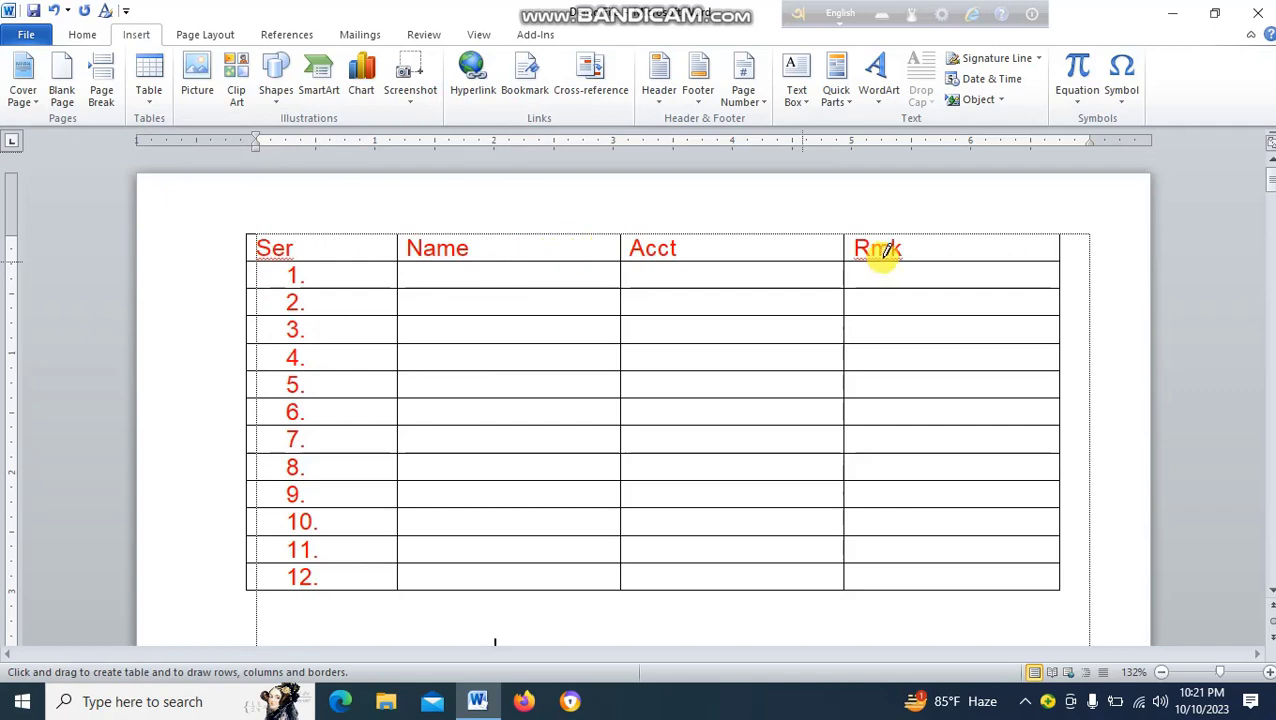
pyautogui.moveTo(961, 236); pyautogui.dragTo(957, 578)
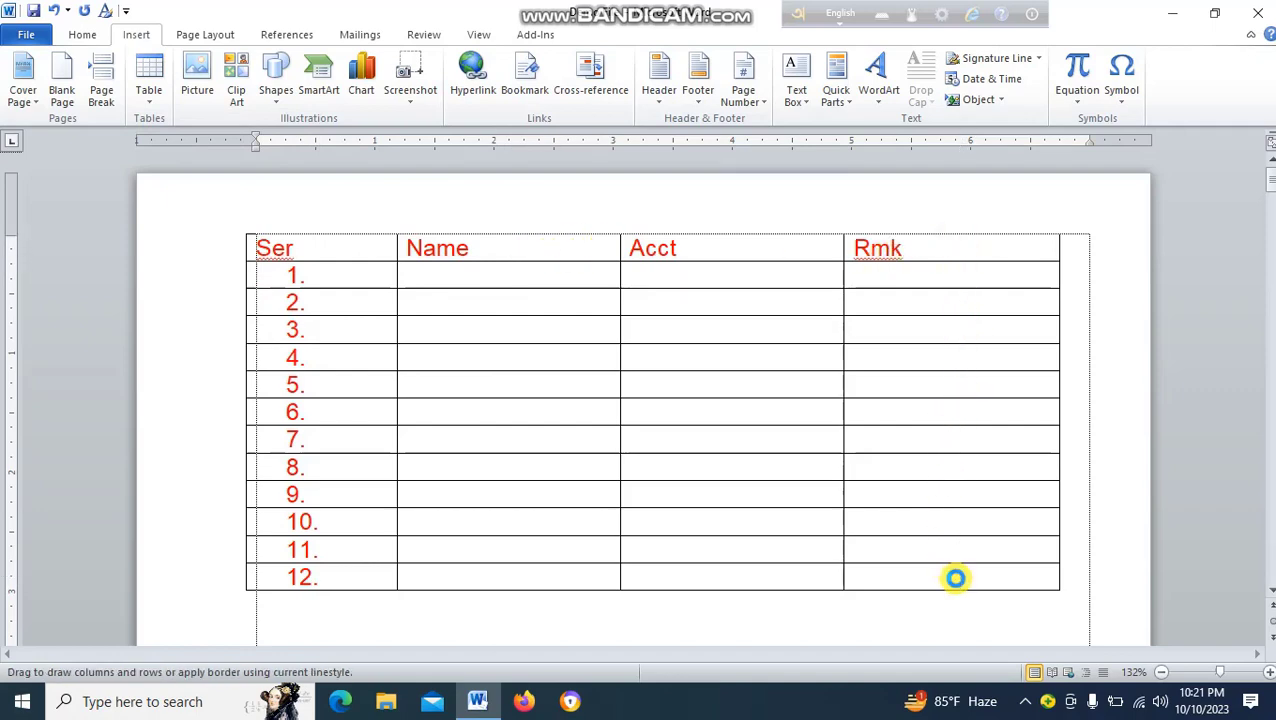
pyautogui.click(134, 35)
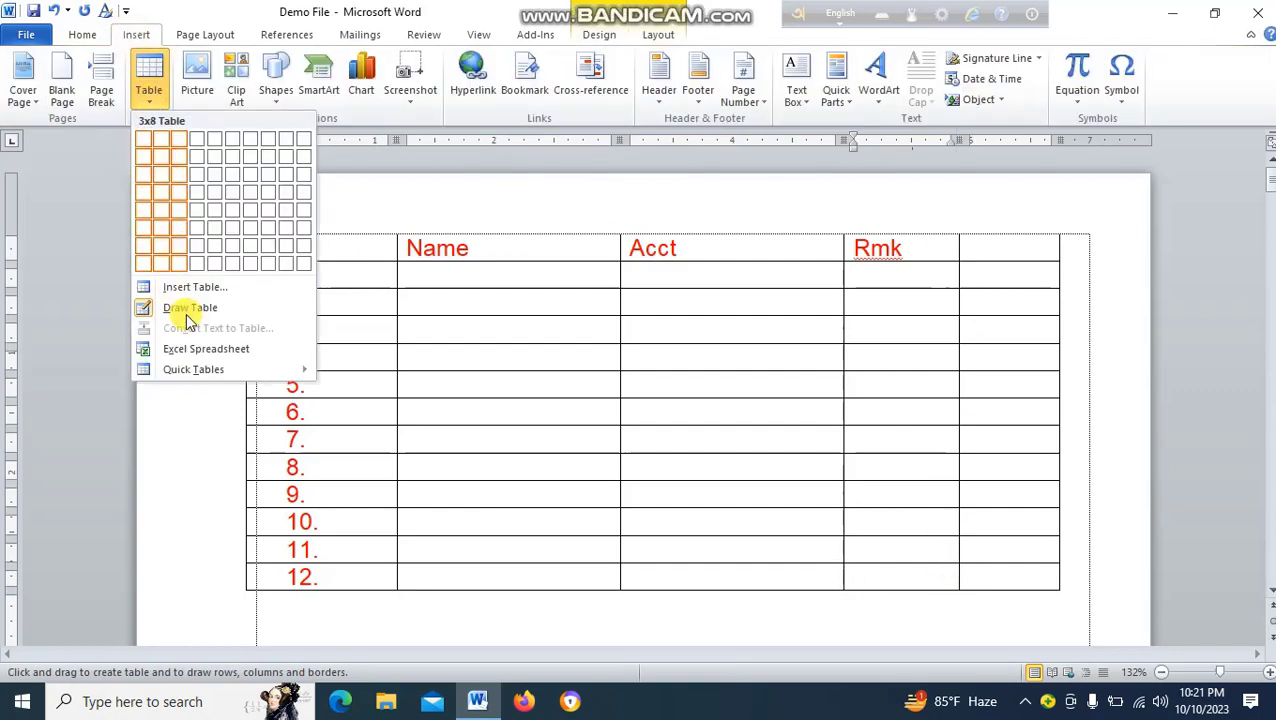
pyautogui.press('Escape')
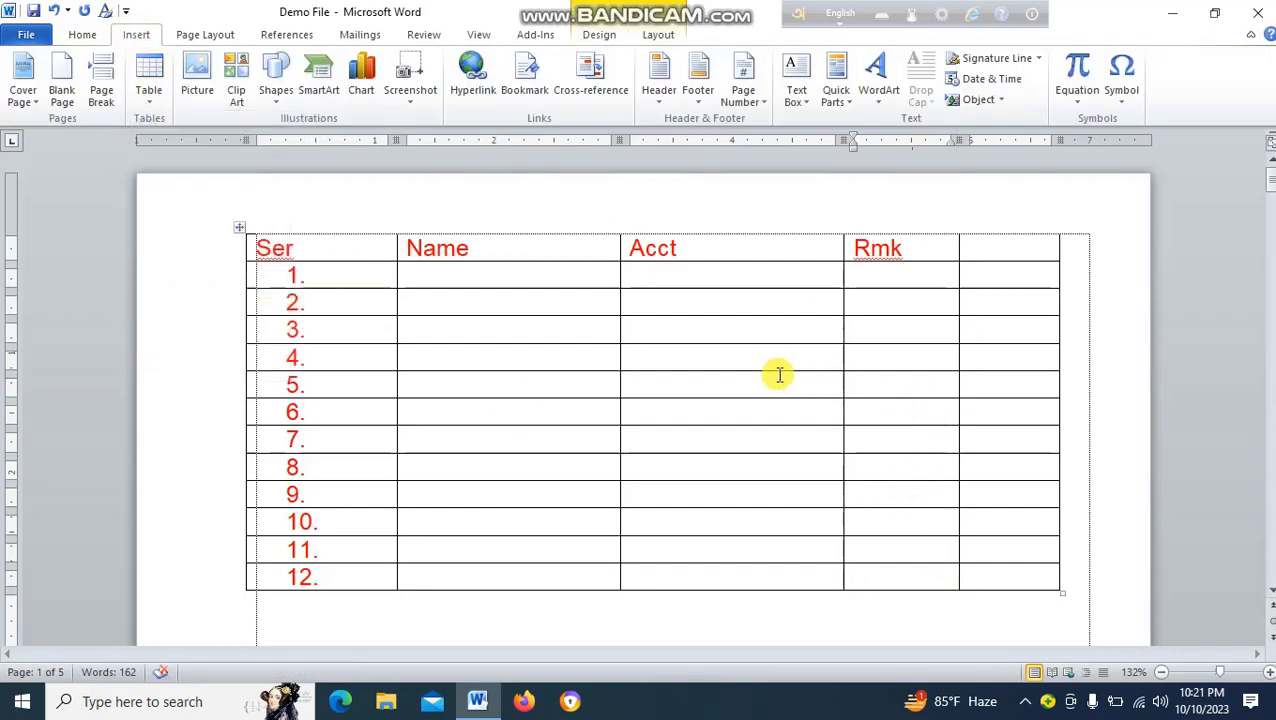
pyautogui.click(149, 80)
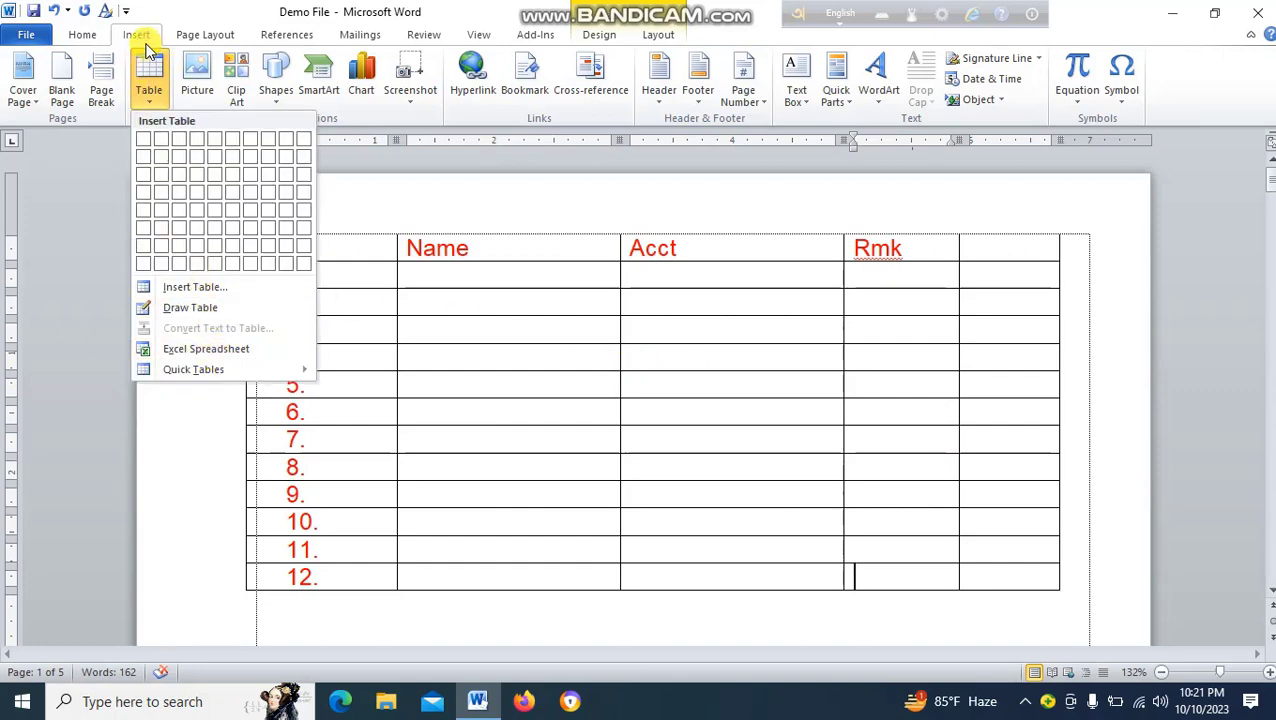
pyautogui.click(712, 278)
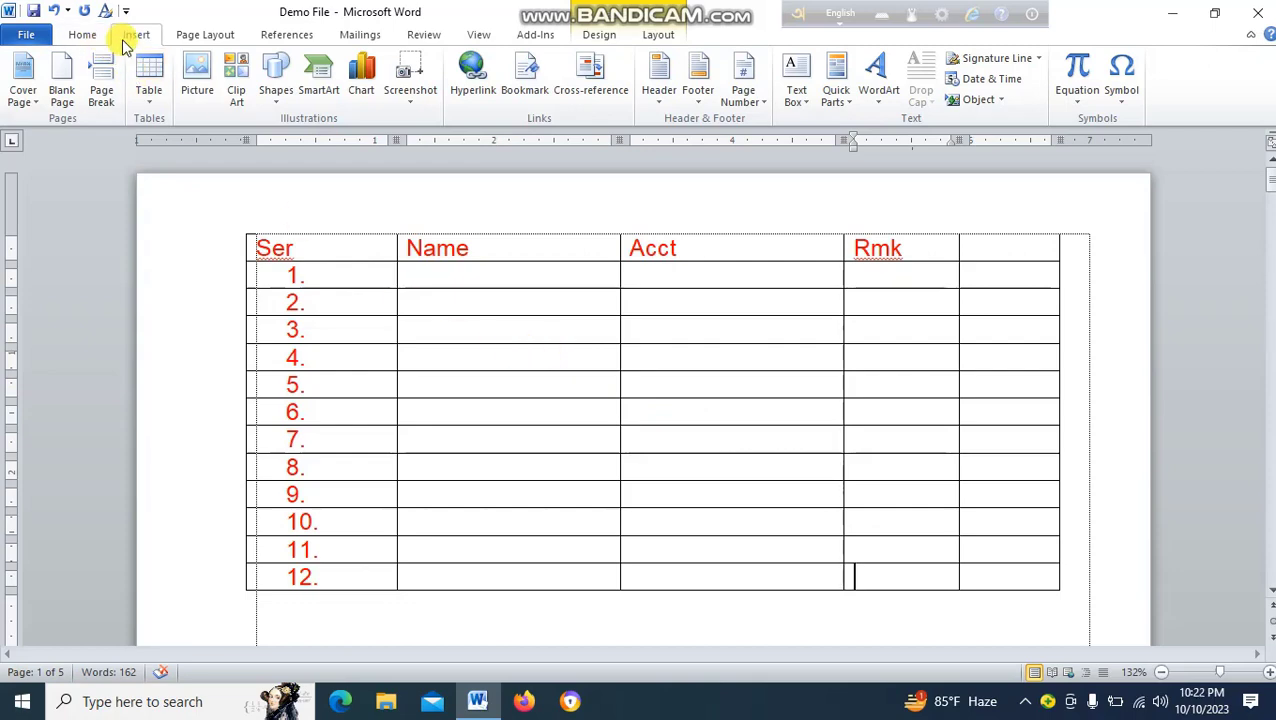
pyautogui.click(84, 36)
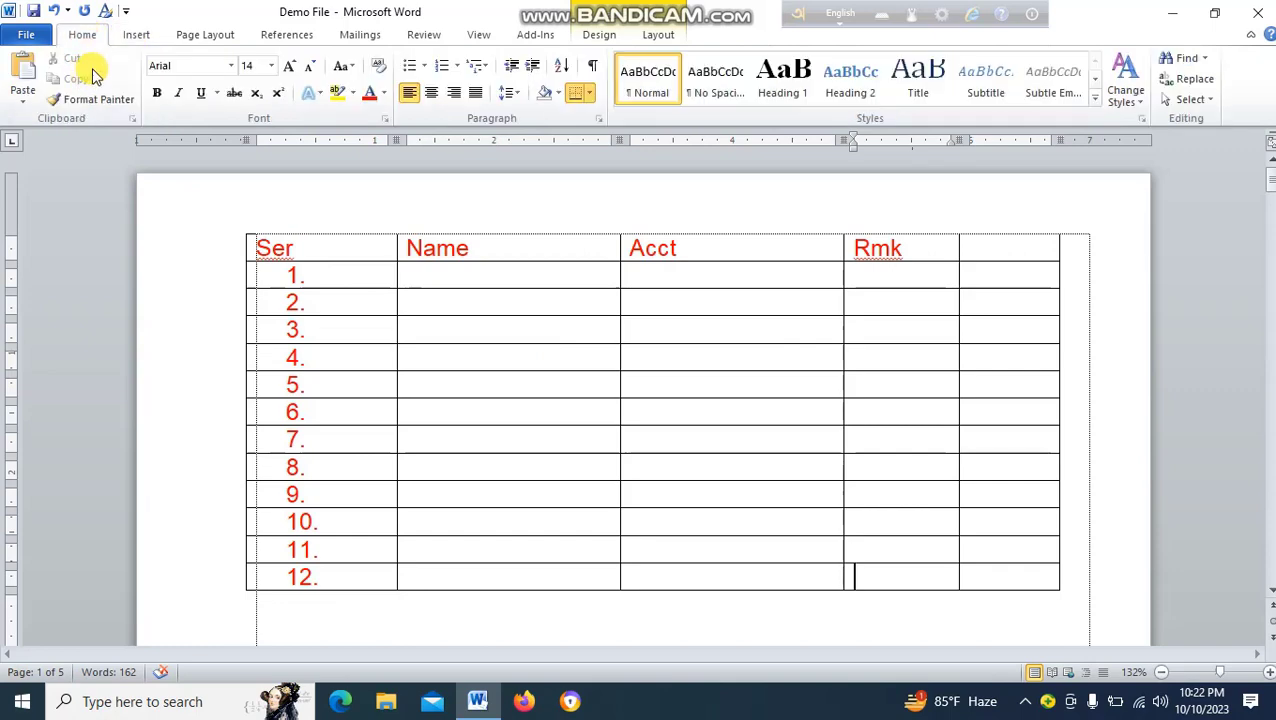
pyautogui.click(723, 280)
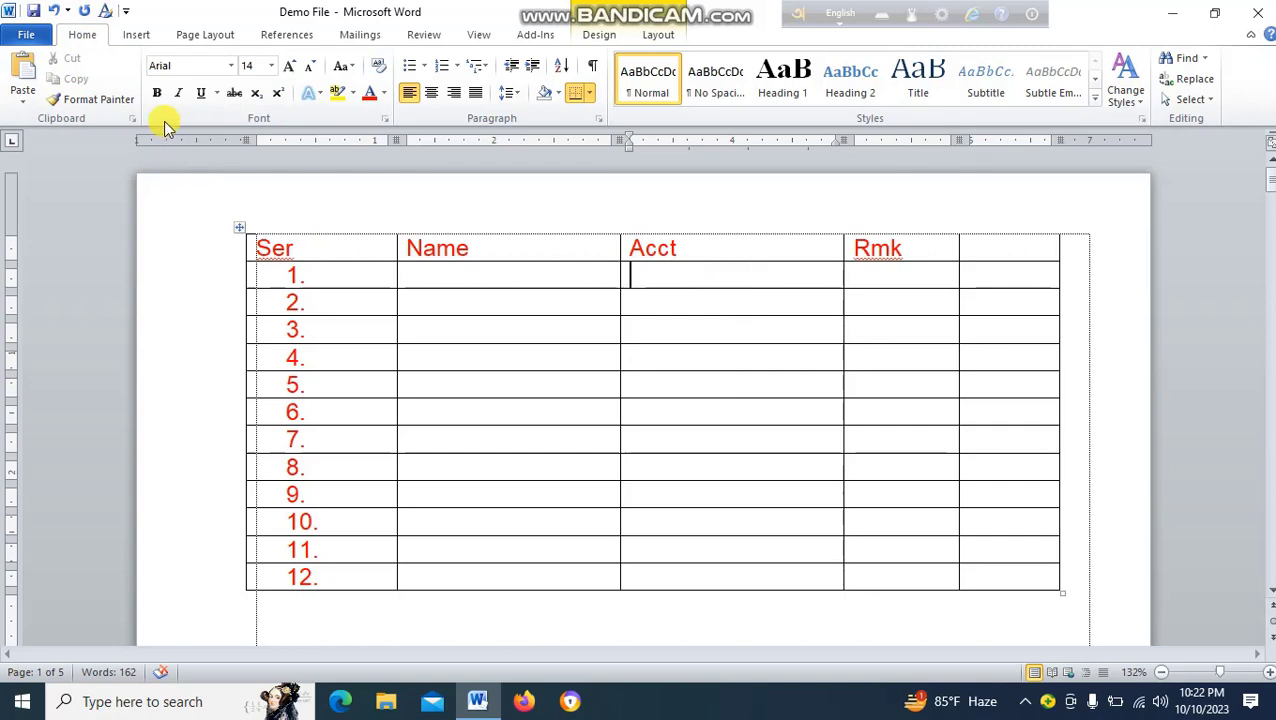
pyautogui.click(137, 36)
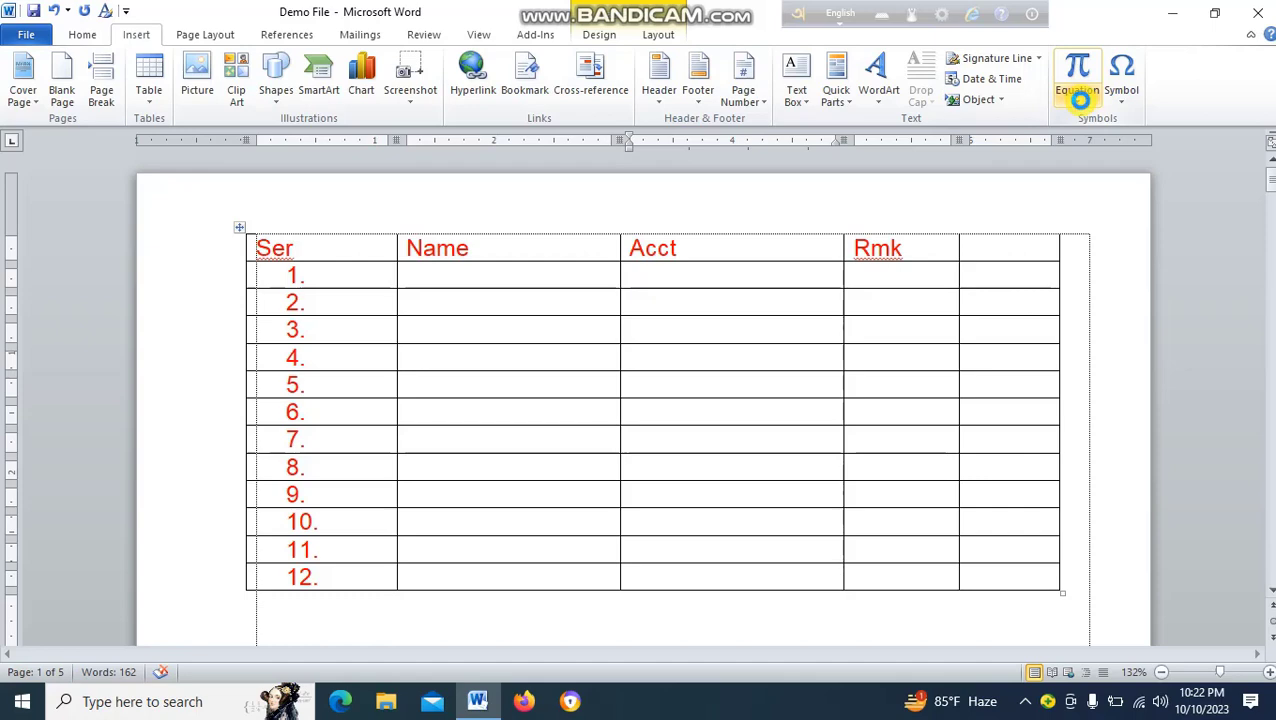
pyautogui.click(1080, 100)
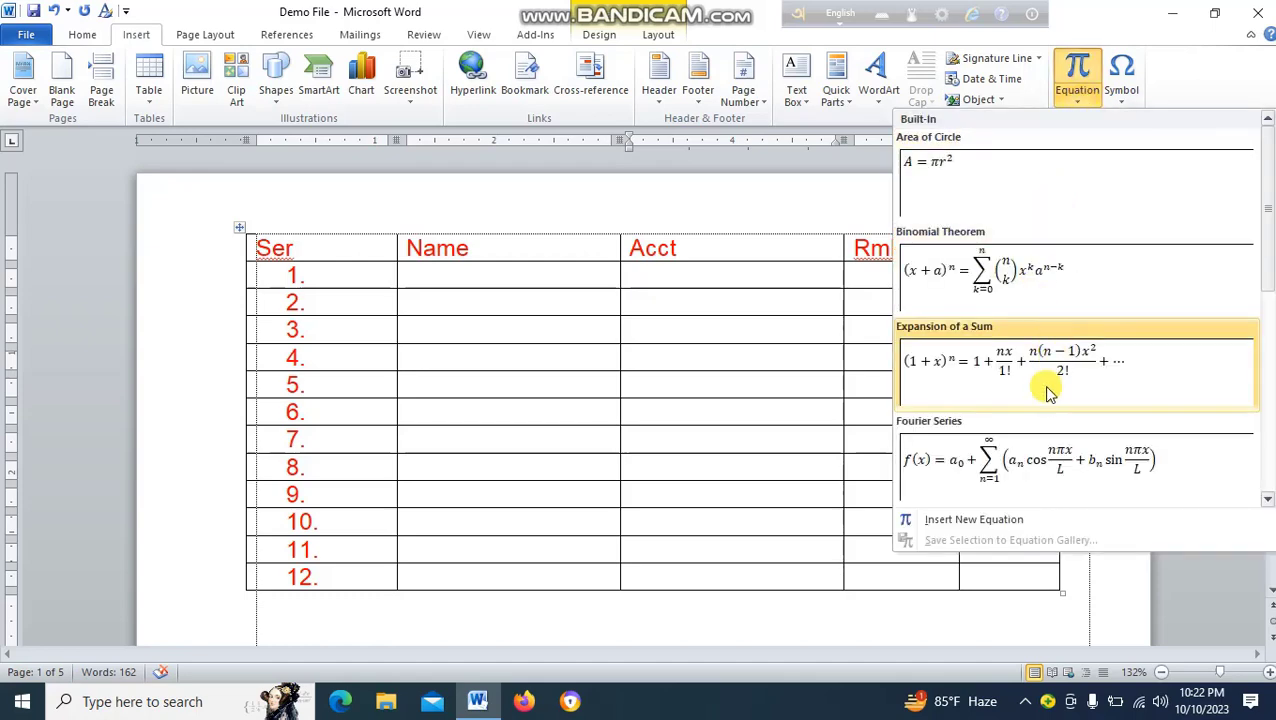
pyautogui.click(1124, 97)
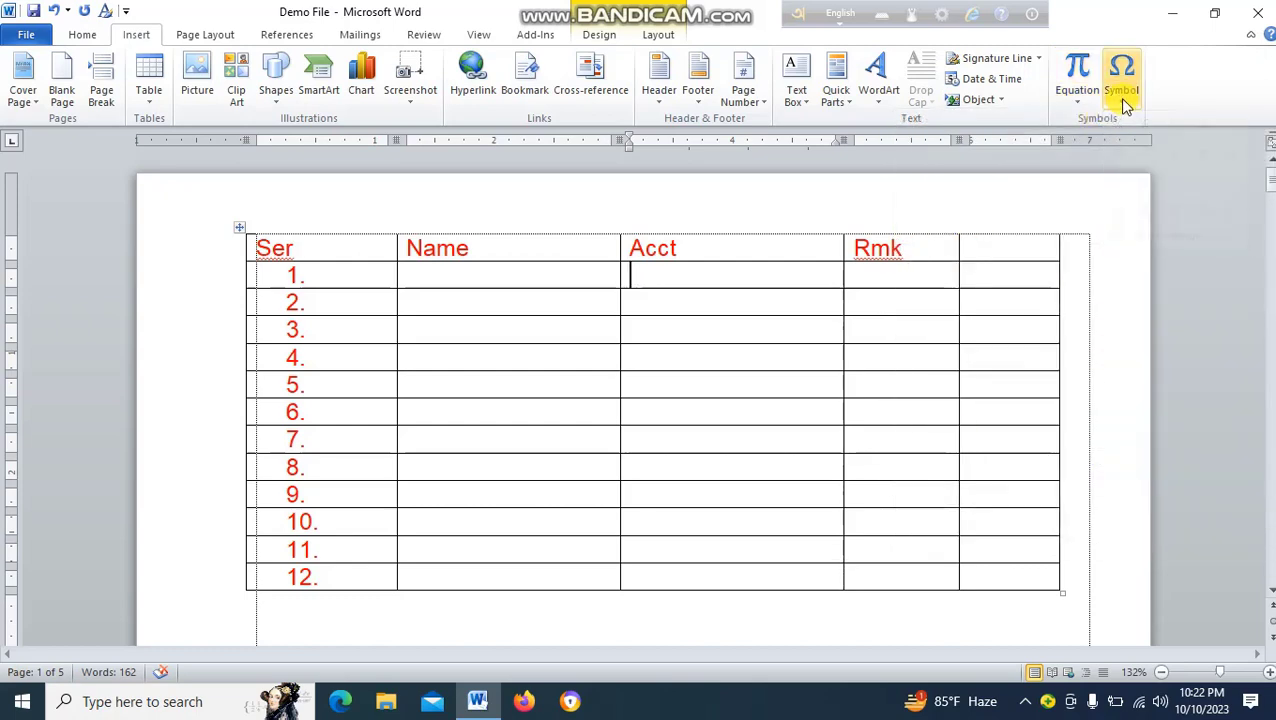
pyautogui.click(1122, 97)
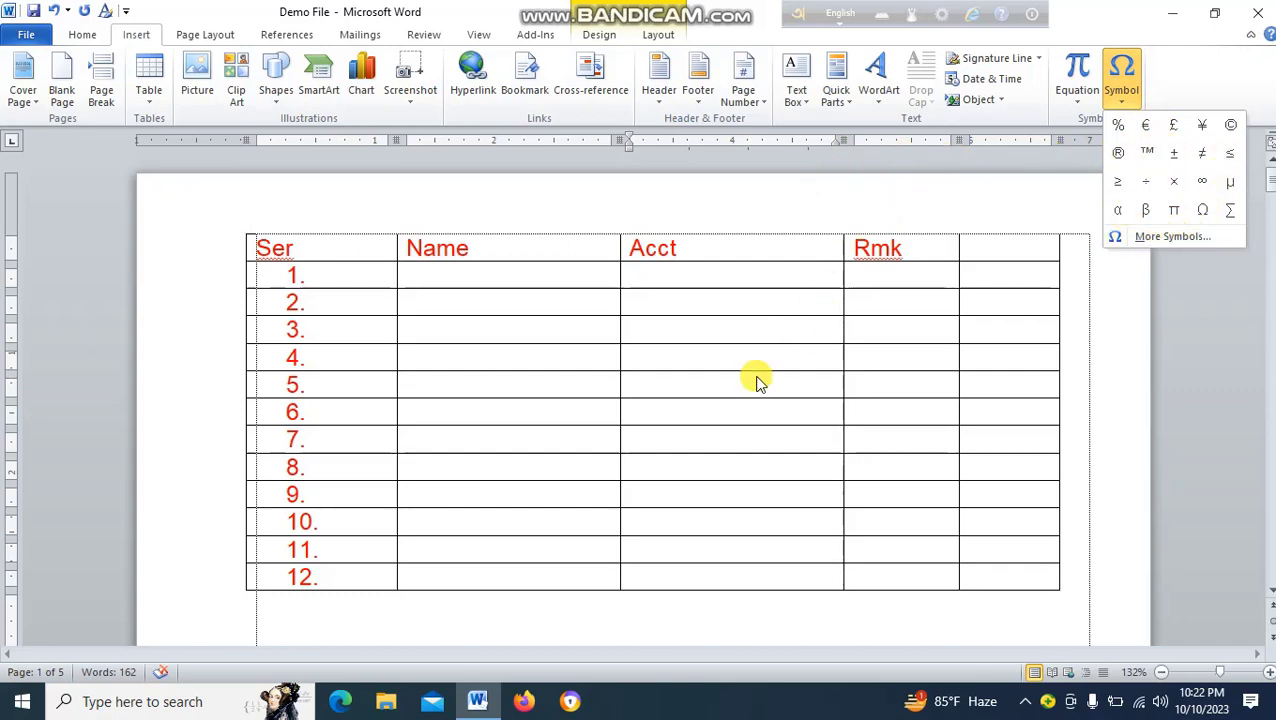
pyautogui.click(705, 352)
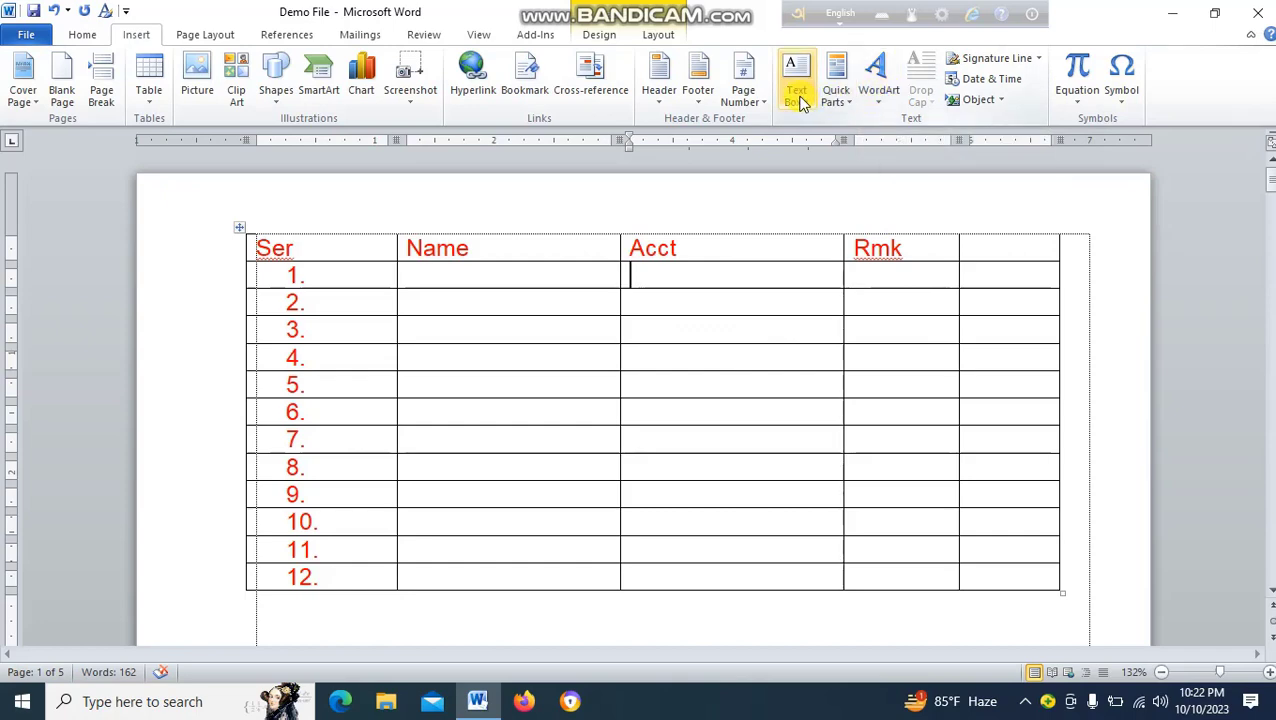
# Insert an Alphabet Quote text box and delete its placeholder quote text
pyautogui.scroll(-1, 775, 205)
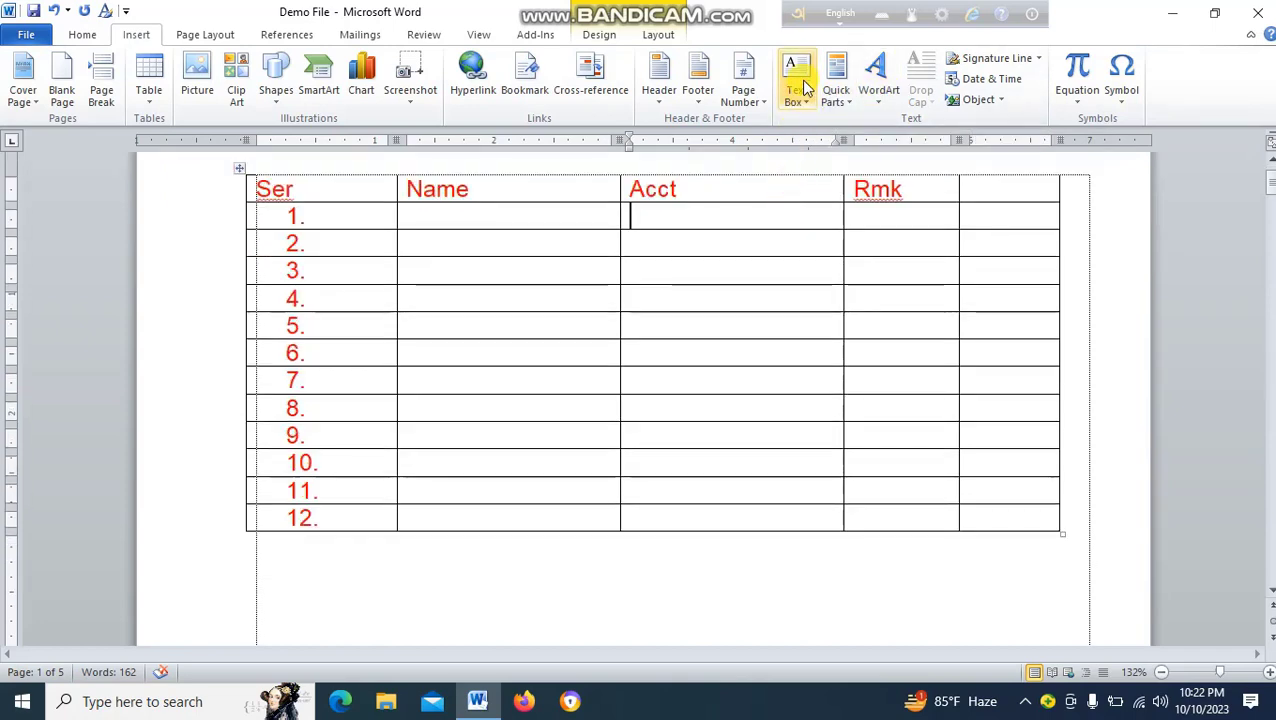
pyautogui.click(800, 85)
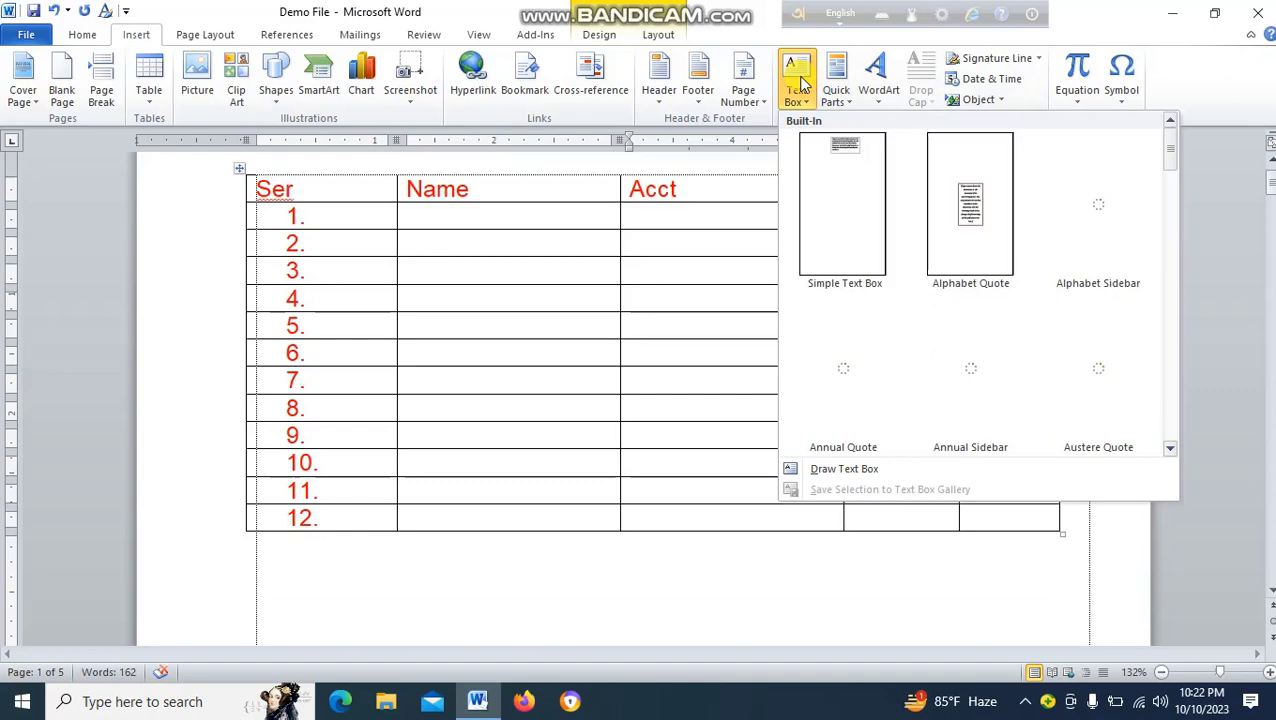
pyautogui.click(975, 220)
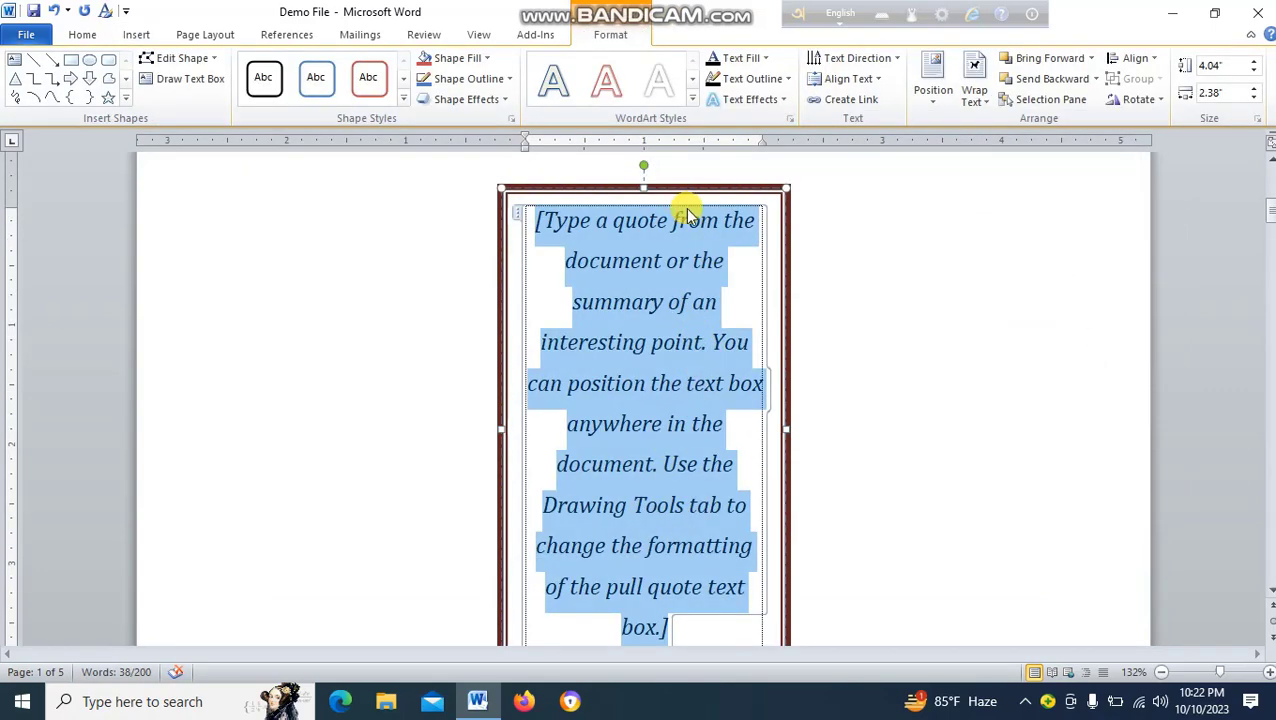
pyautogui.press('Delete')
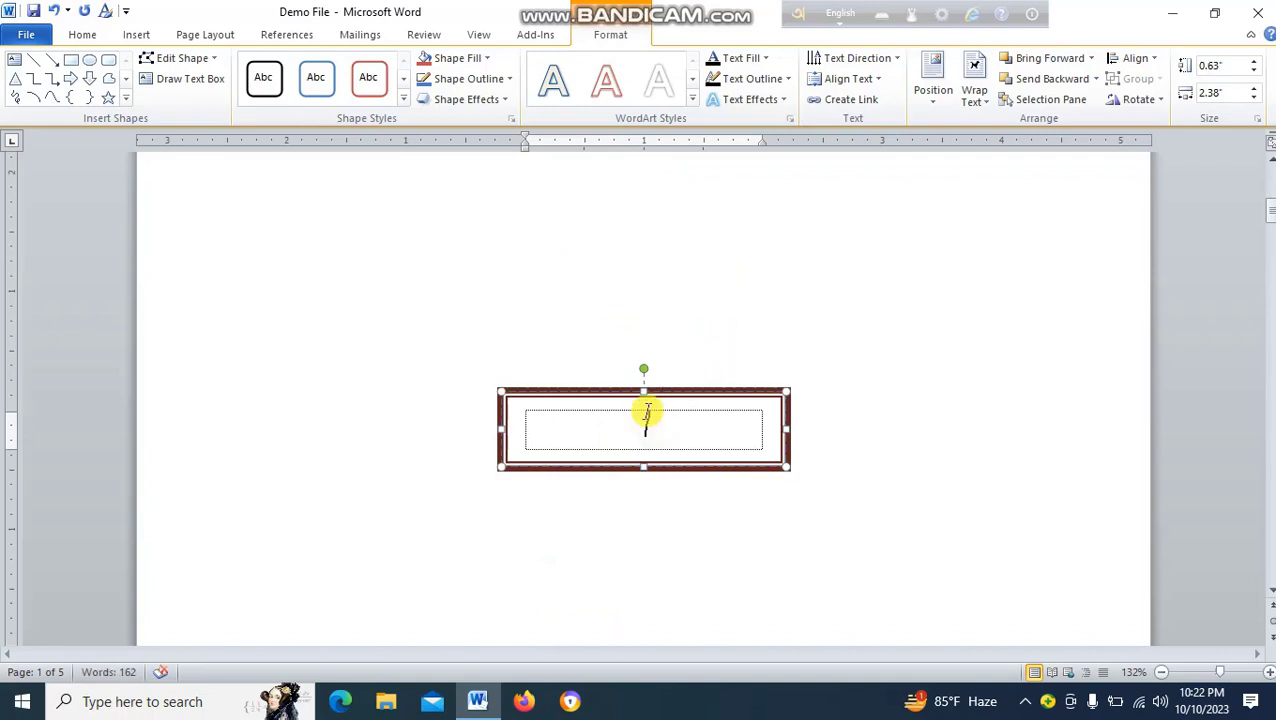
pyautogui.hotkey('ctrl', 'z')
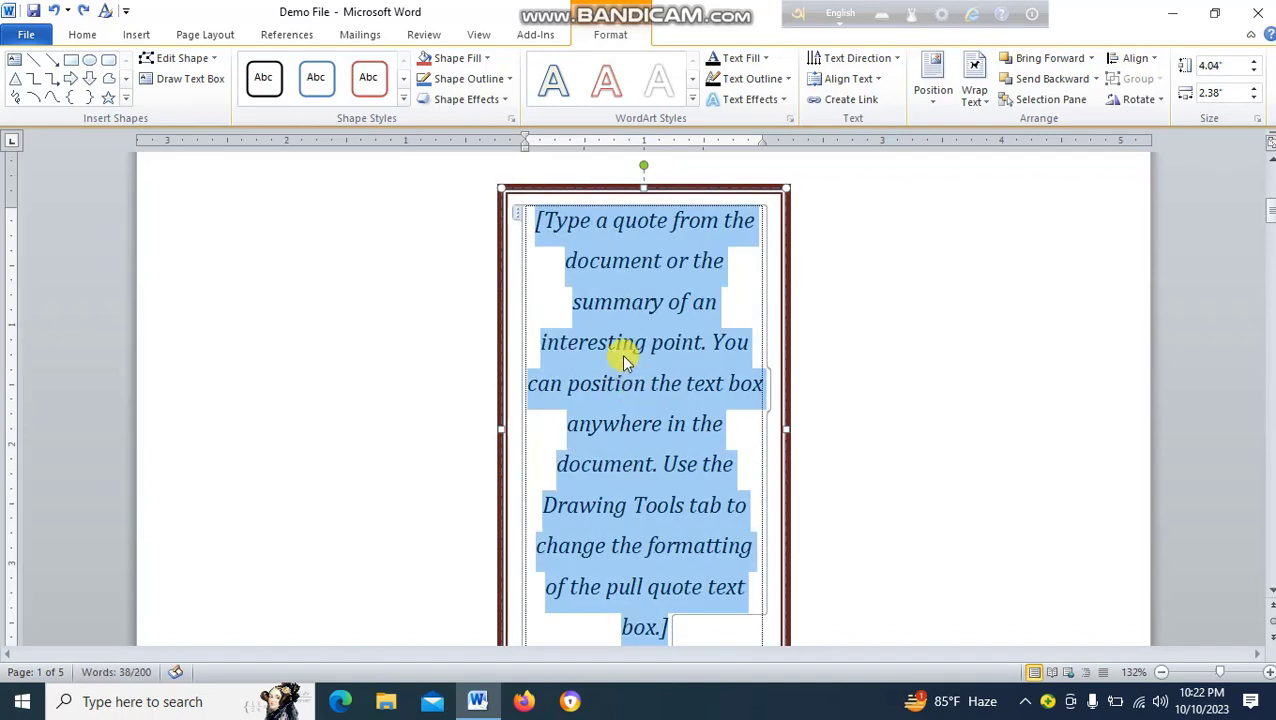
pyautogui.press('Delete')
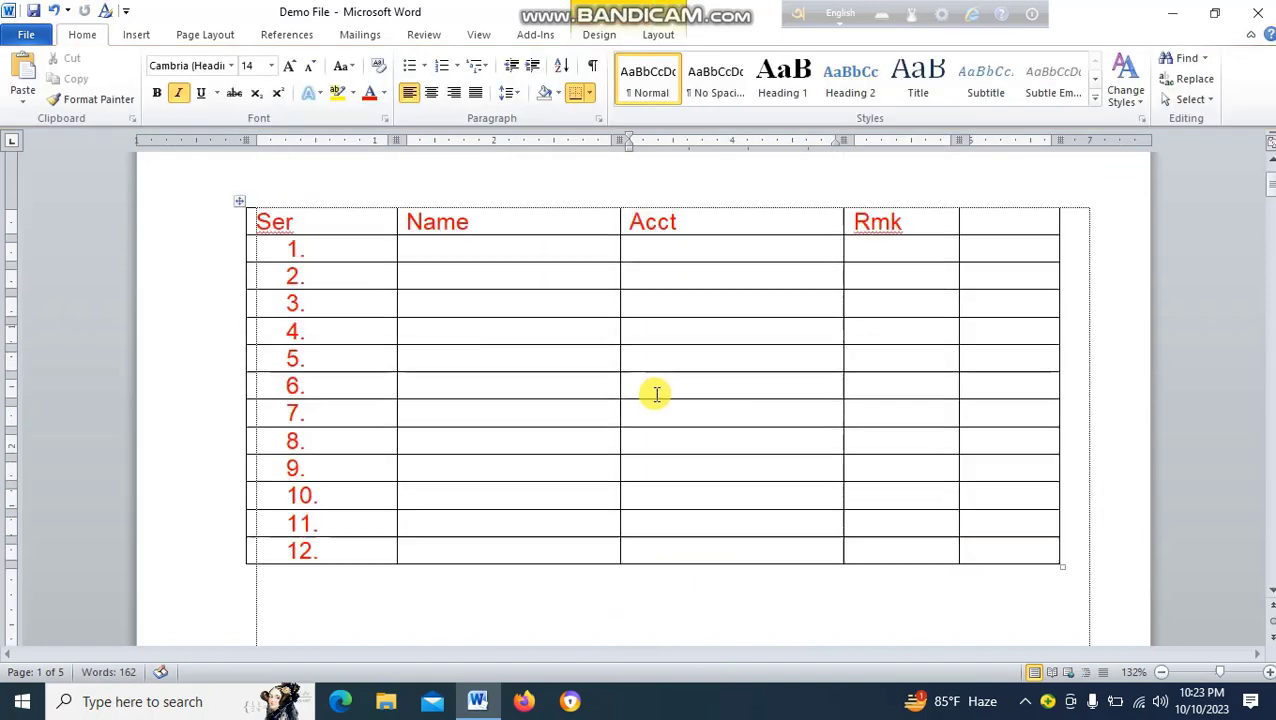
# Insert 'Your text here' WordArt and drag it above Berger Home Diaries on page 2
pyautogui.click(134, 32)
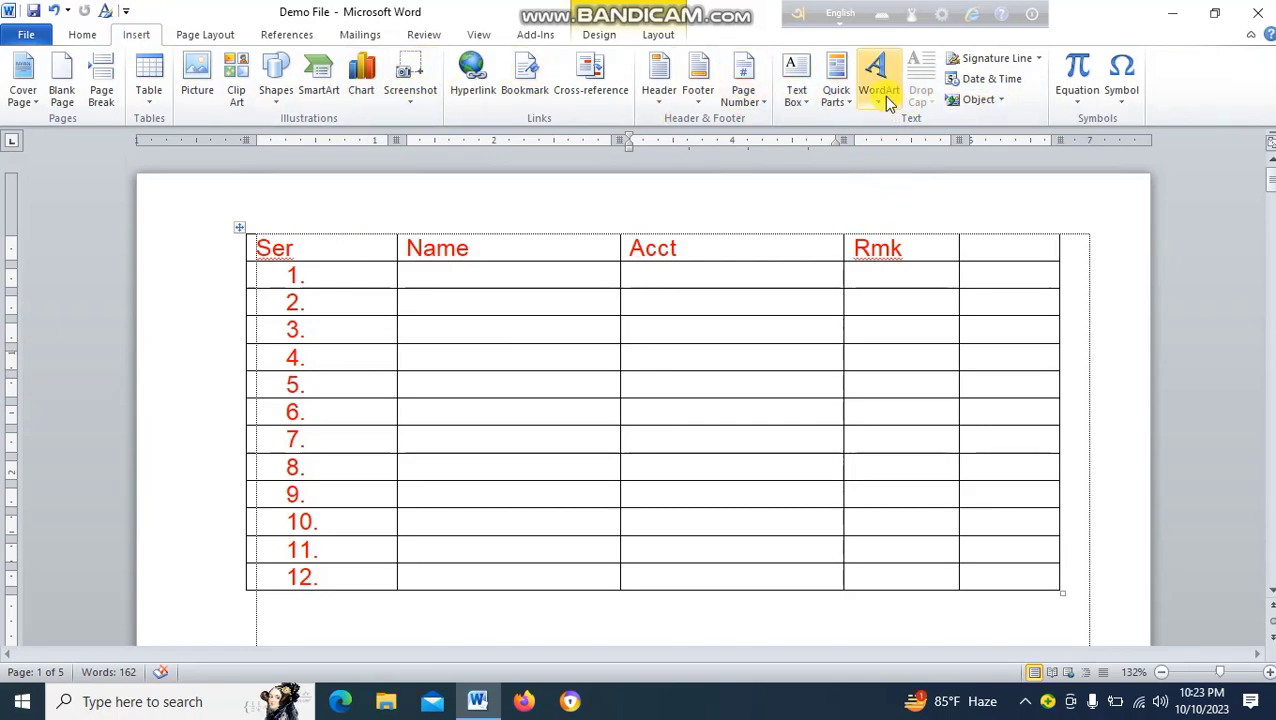
pyautogui.click(880, 90)
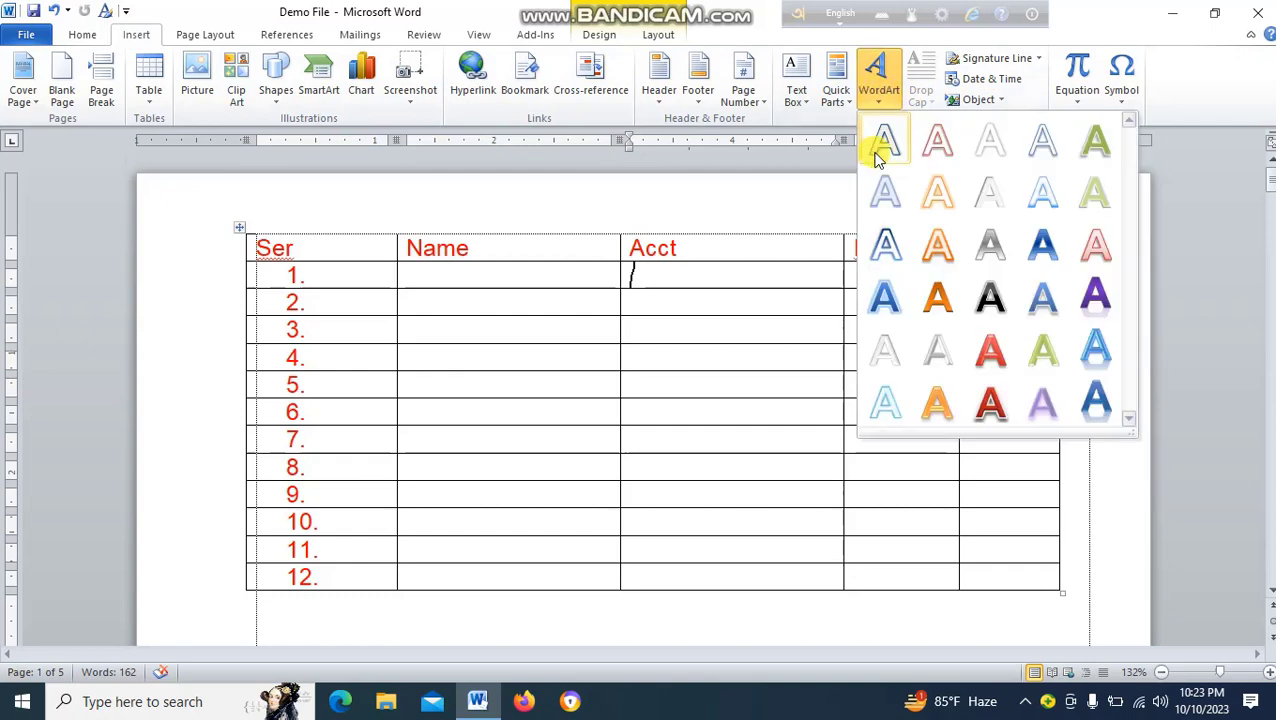
pyautogui.click(988, 297)
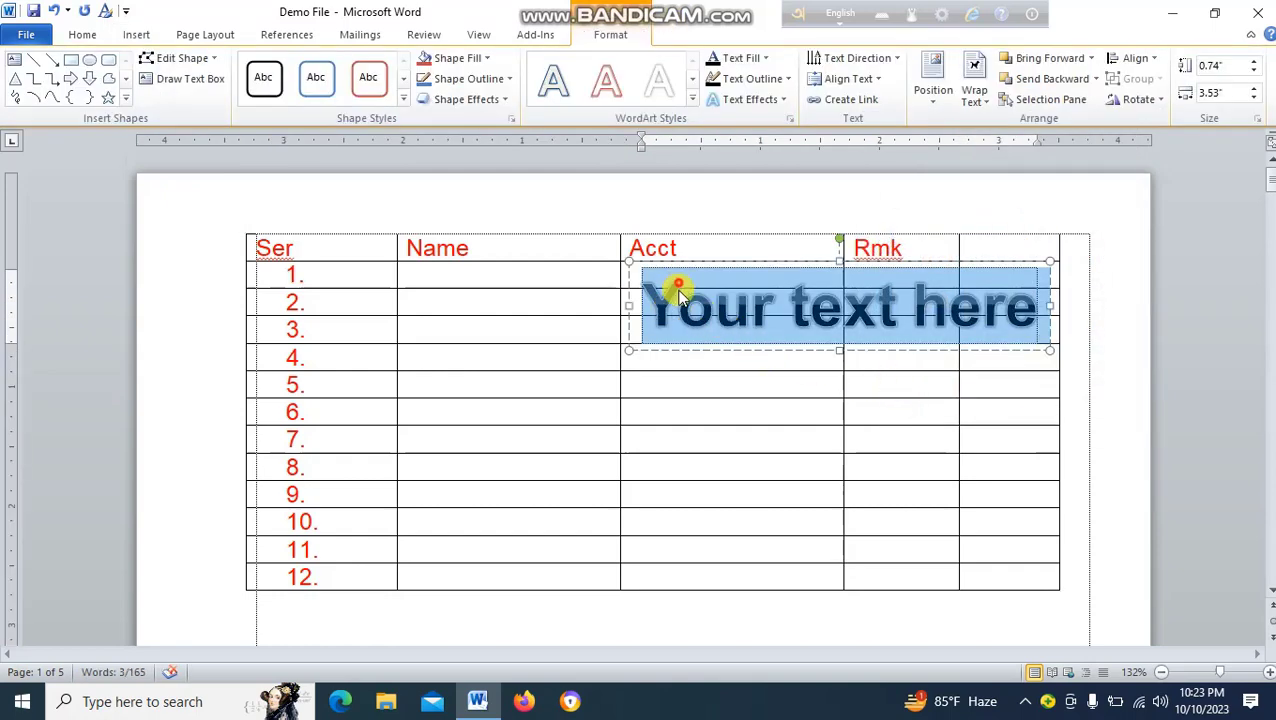
pyautogui.moveTo(683, 290); pyautogui.dragTo(607, 484)
pyautogui.scroll(-1, 583, 421)
pyautogui.scroll(-2, 583, 421)
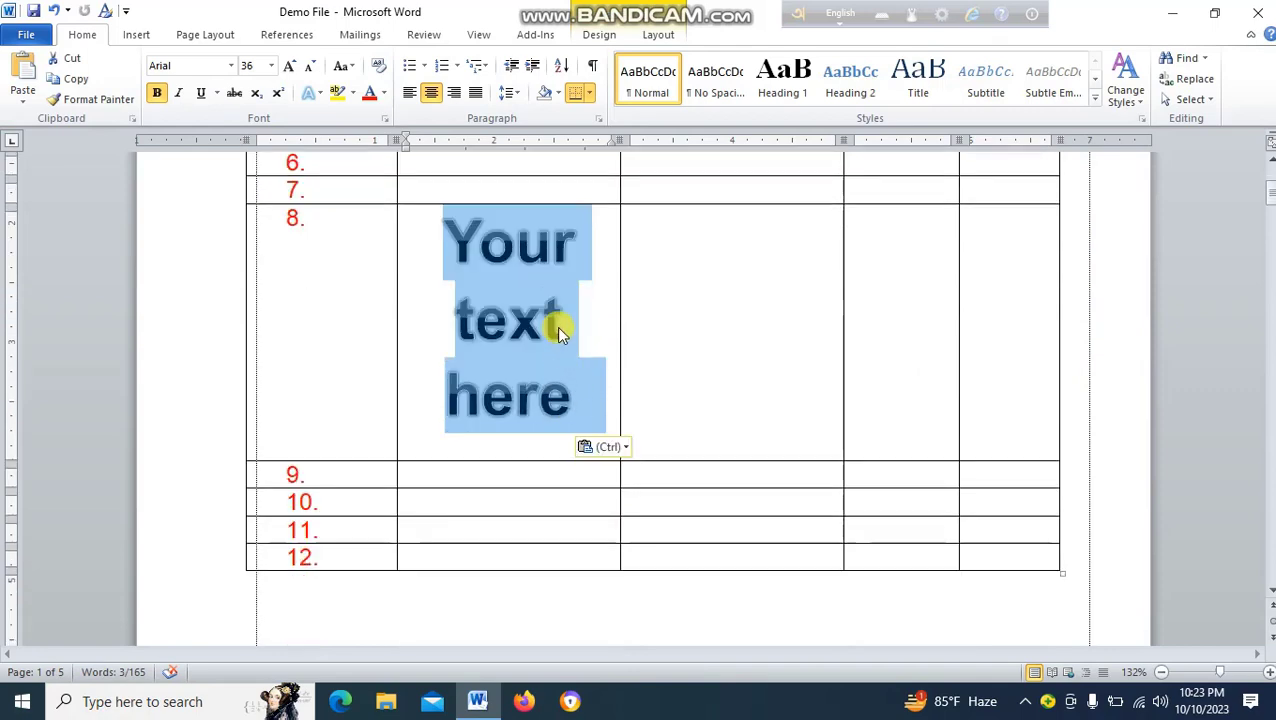
pyautogui.moveTo(555, 322); pyautogui.dragTo(560, 605)
# Replace the 'Your text here' title on page 2 with 'Interdocation'
pyautogui.scroll(-5, 615, 485)
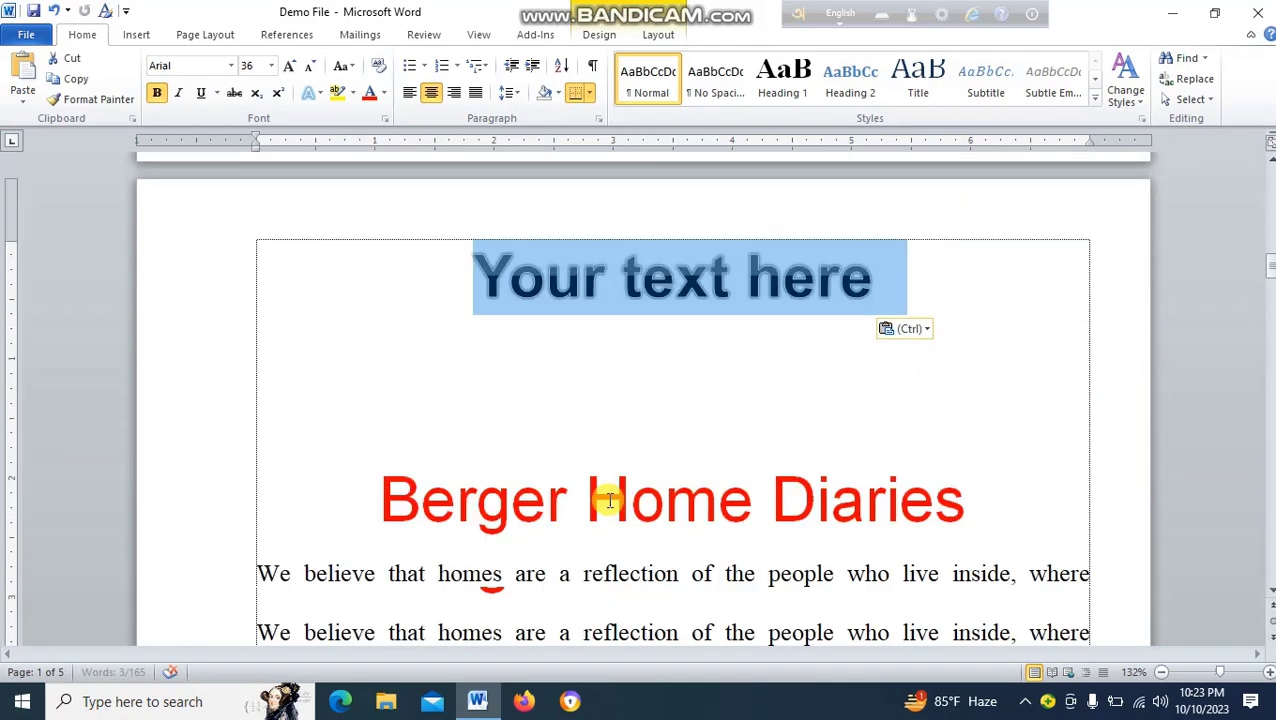
pyautogui.click(505, 272)
pyautogui.moveTo(490, 268); pyautogui.dragTo(834, 287)
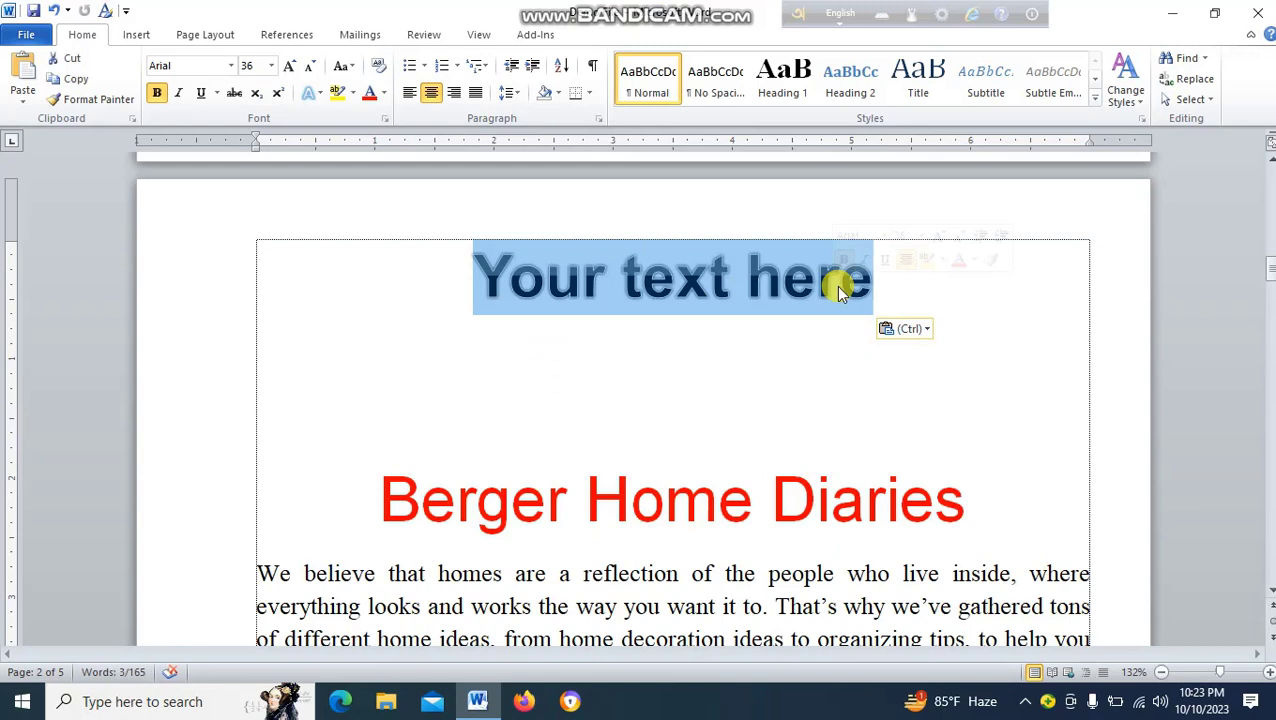
pyautogui.write('In')
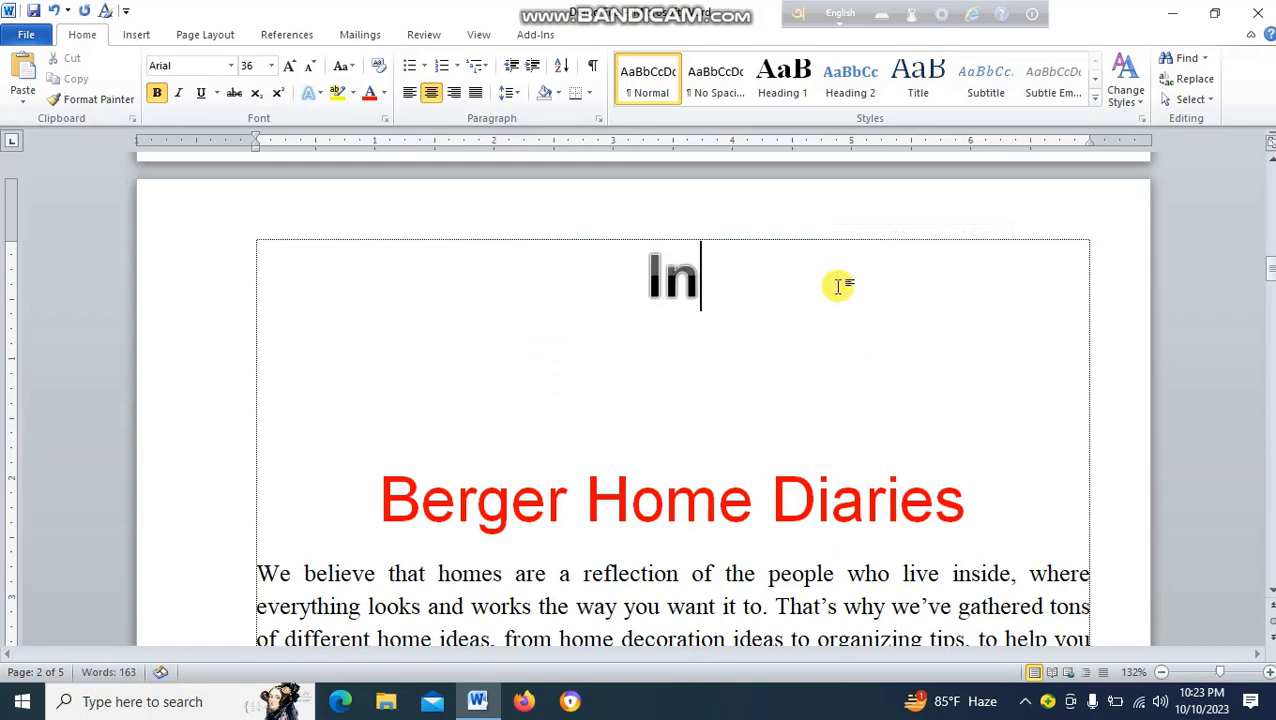
pyautogui.write('terdoca')
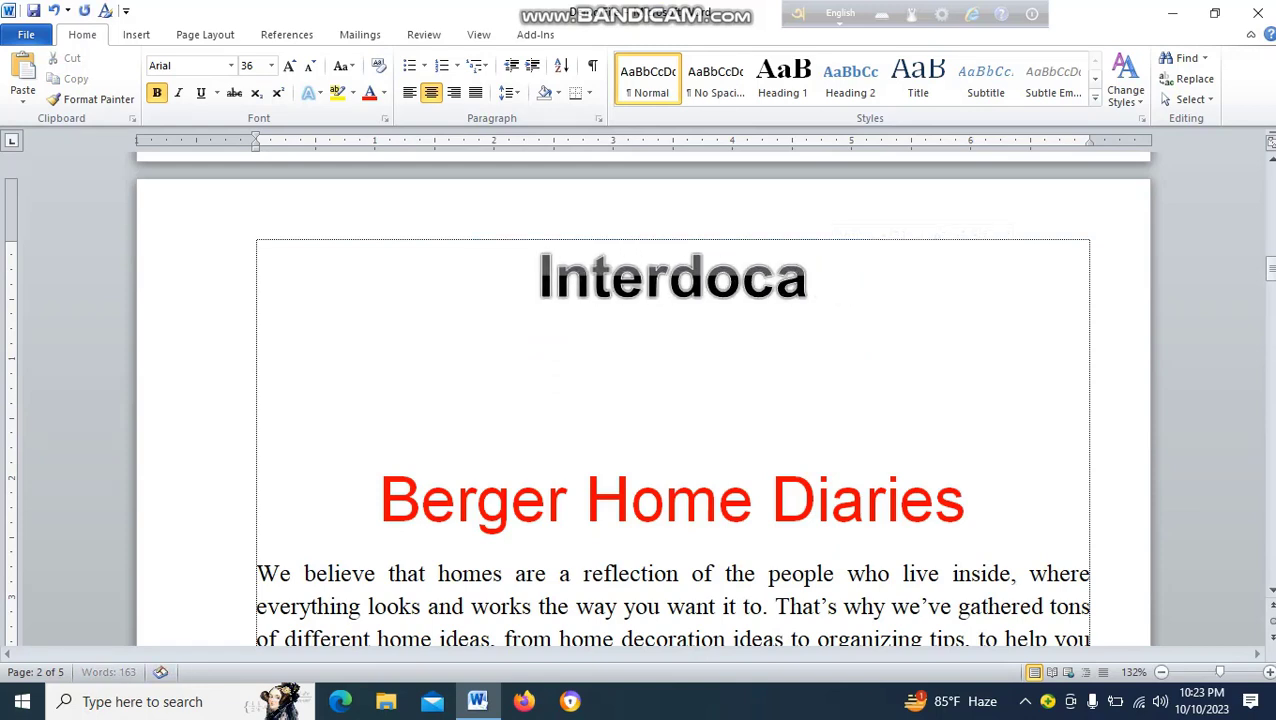
pyautogui.write('tion')
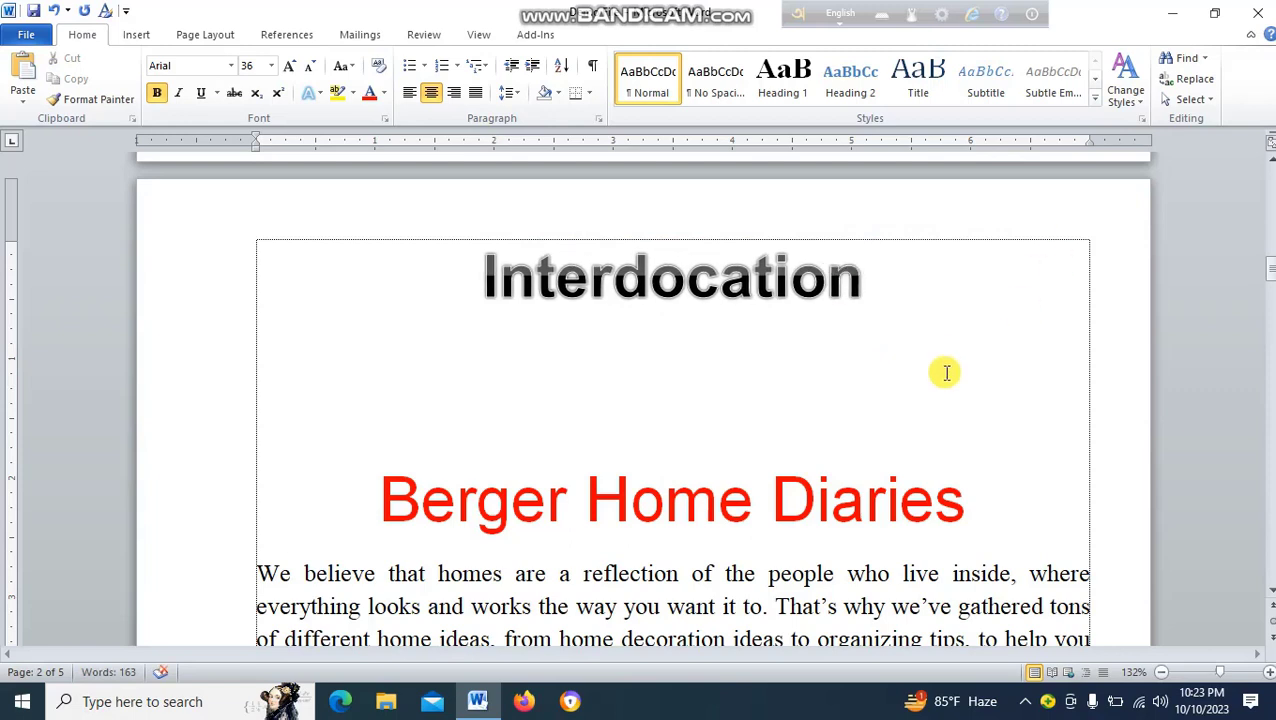
# Reselect the whole Interdocation title line
pyautogui.click(946, 373)
pyautogui.moveTo(464, 270); pyautogui.dragTo(877, 287)
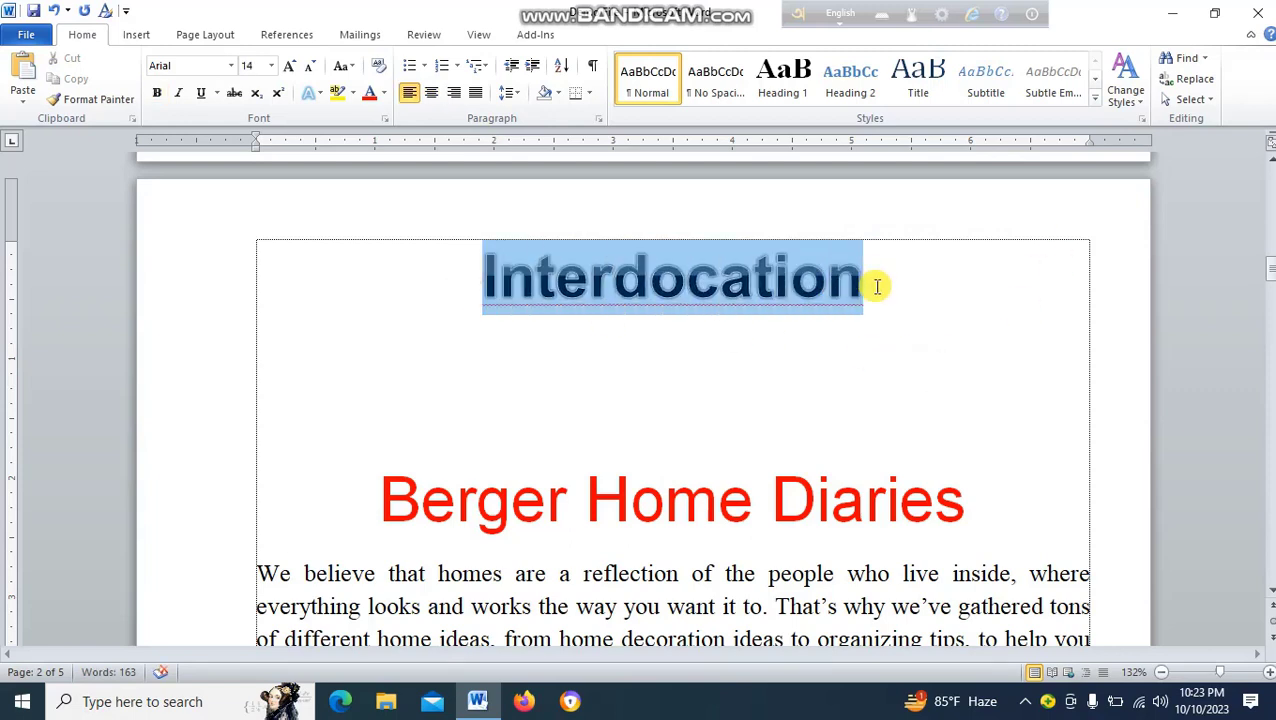
pyautogui.click(136, 35)
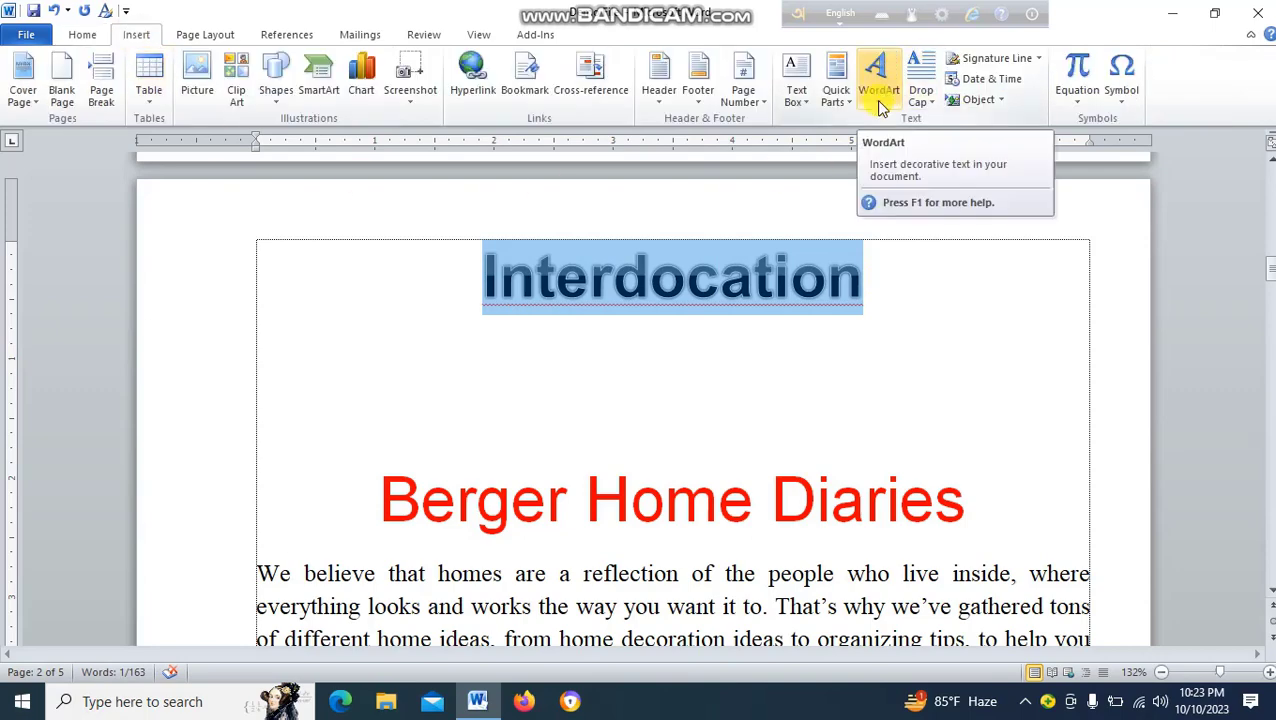
# Apply the green WordArt style to the Interdocation title
pyautogui.click(886, 95)
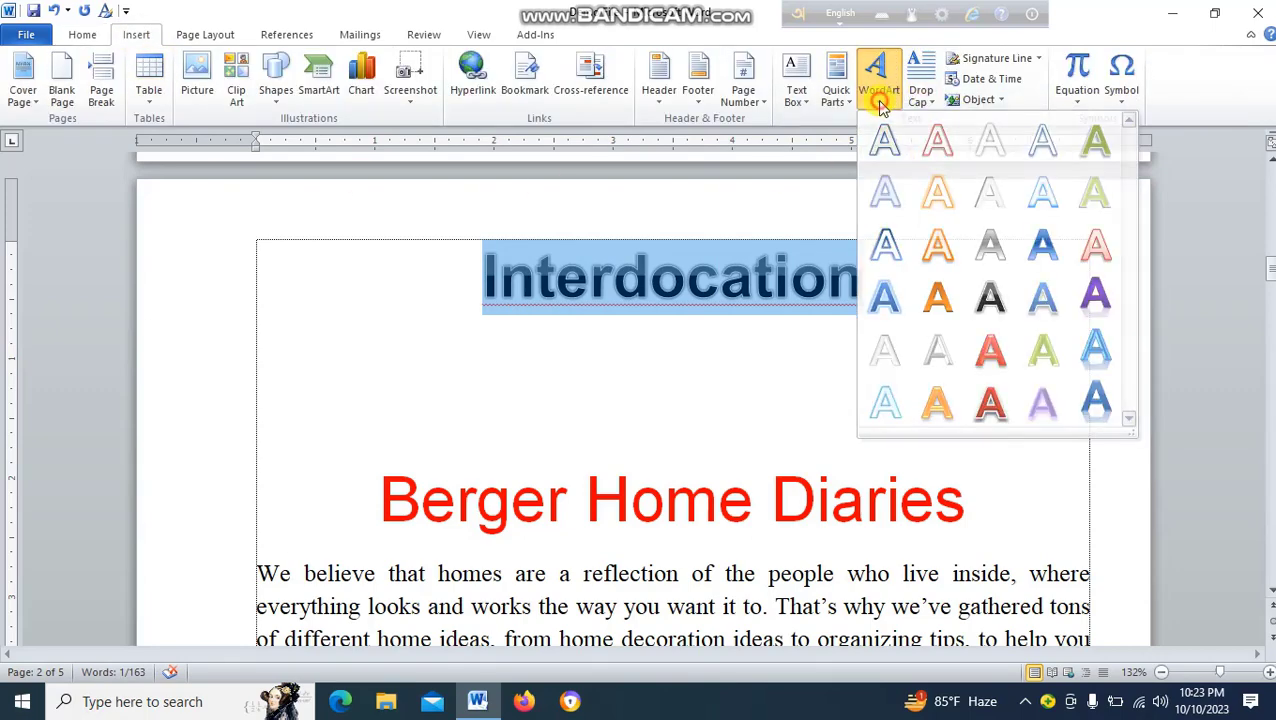
pyautogui.click(884, 95)
pyautogui.click(882, 95)
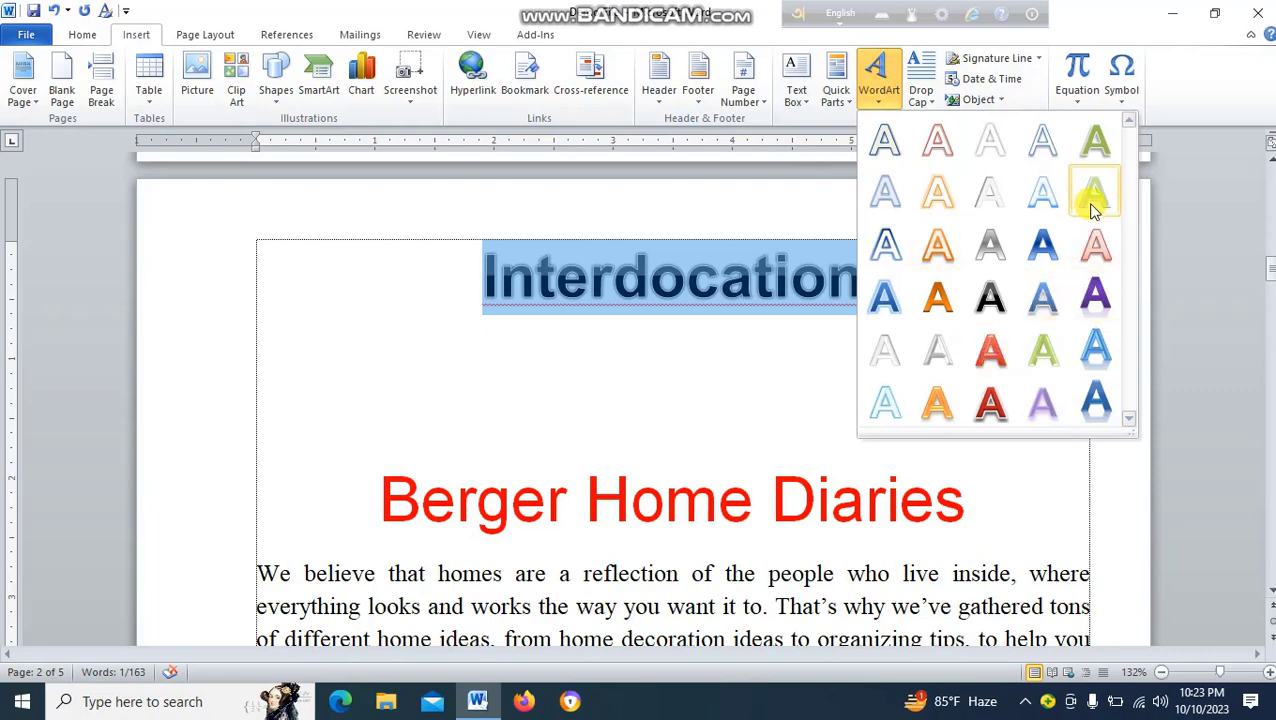
pyautogui.click(1094, 140)
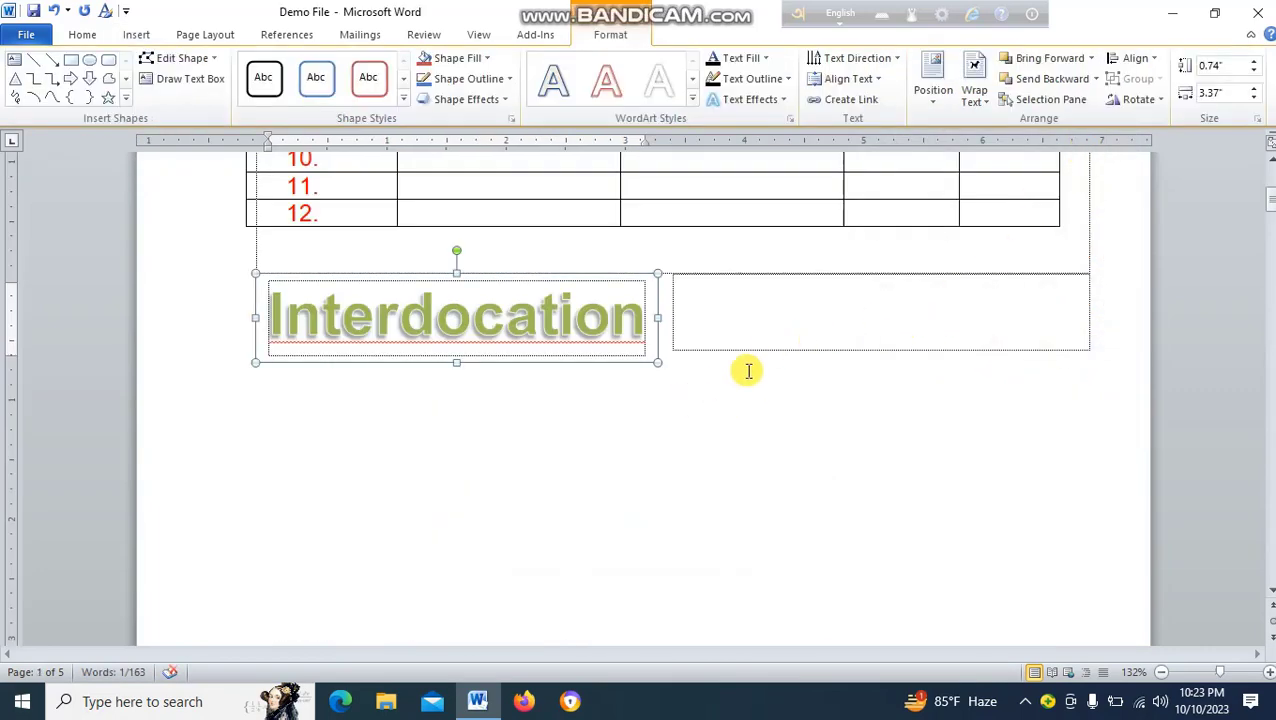
pyautogui.click(750, 326)
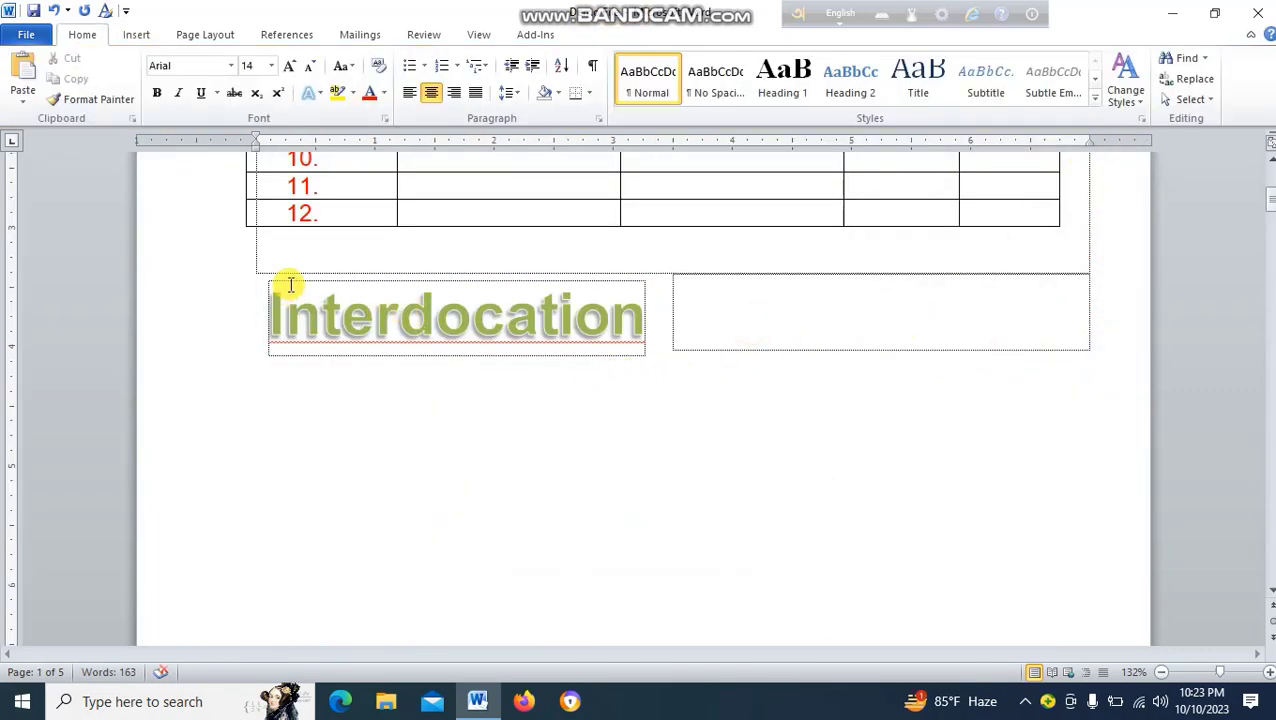
# Undo the WordArt back to plain Interdocation text, then close Demo File saving changes
pyautogui.hotkey('ctrl', 'z')
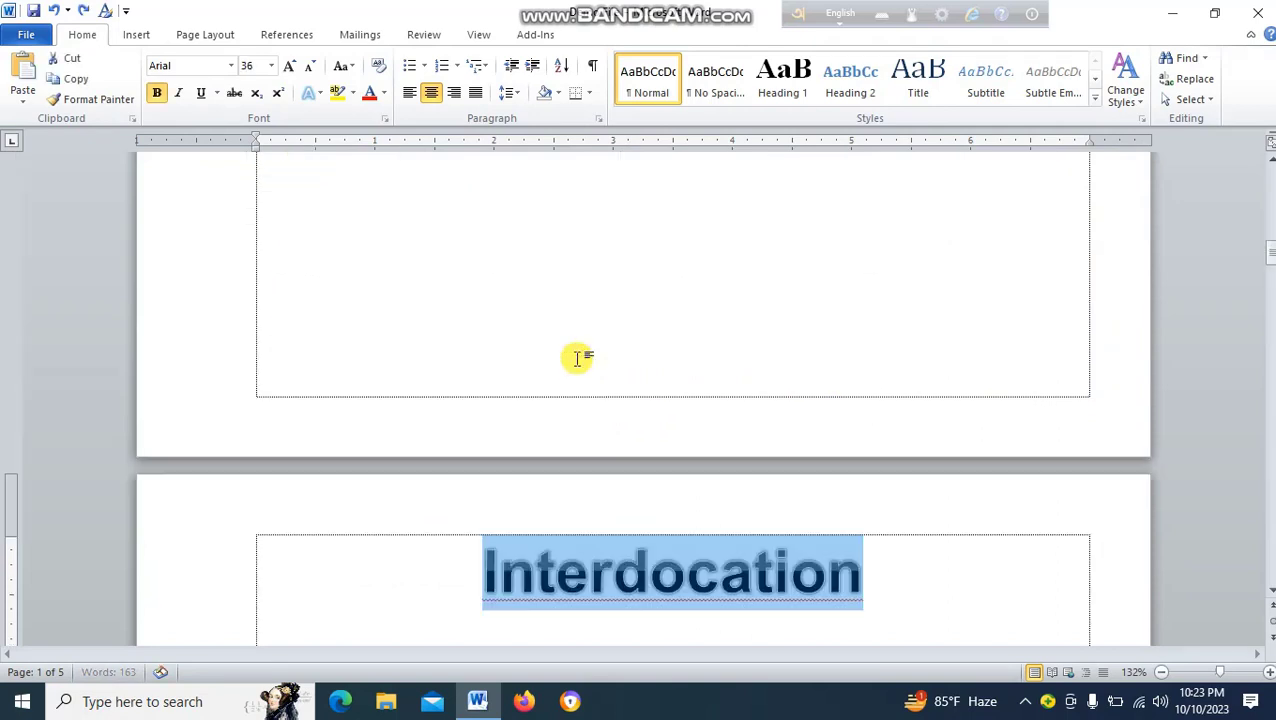
pyautogui.click(889, 588)
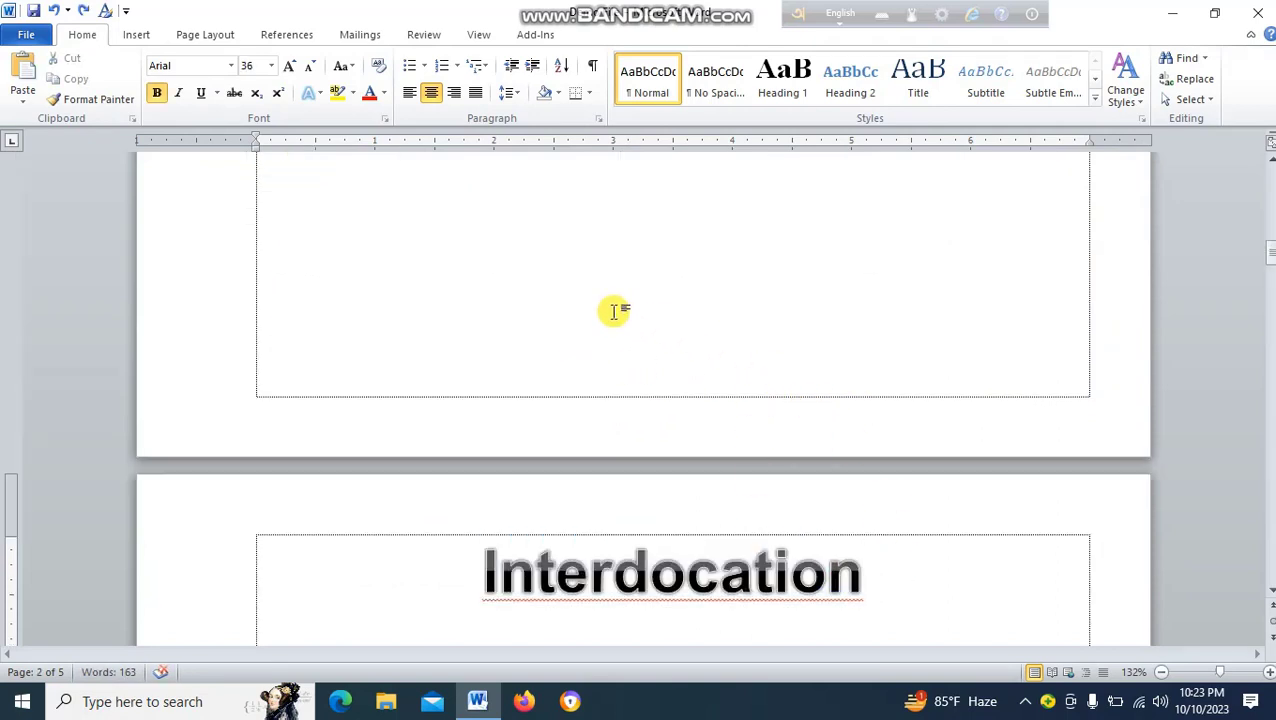
pyautogui.scroll(1, 600, 305)
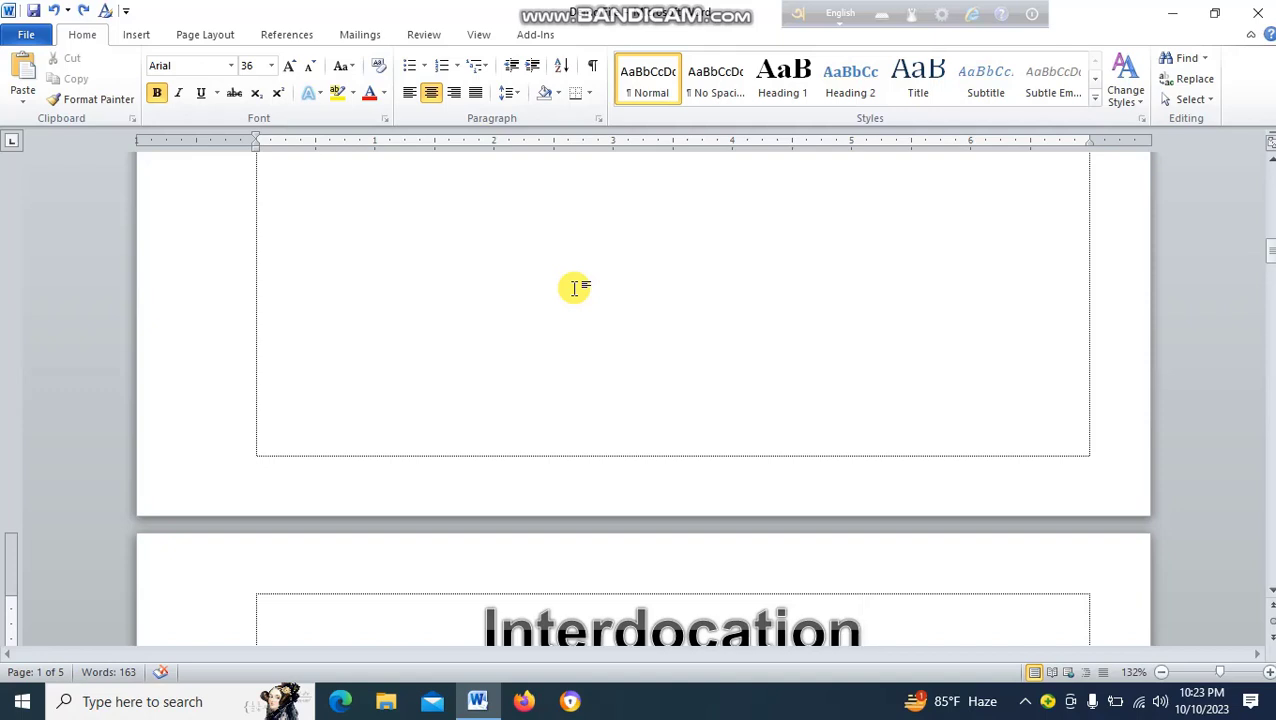
pyautogui.click(1258, 13)
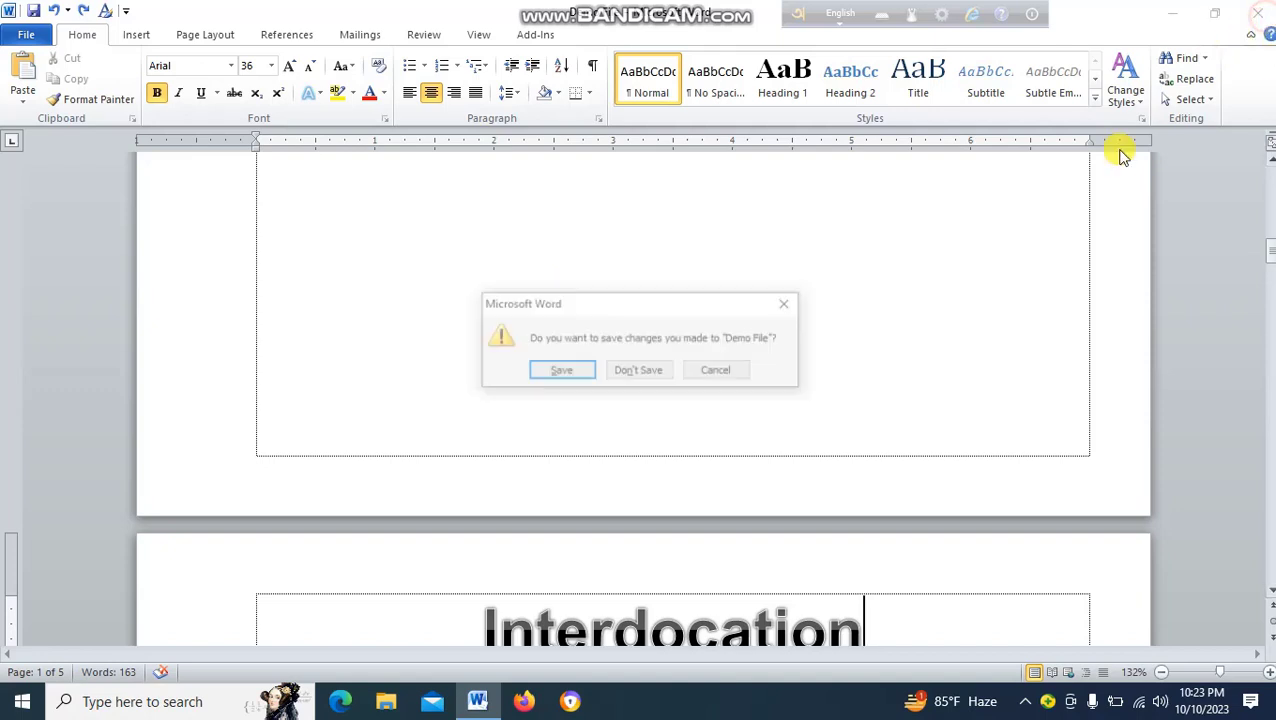
pyautogui.click(561, 375)
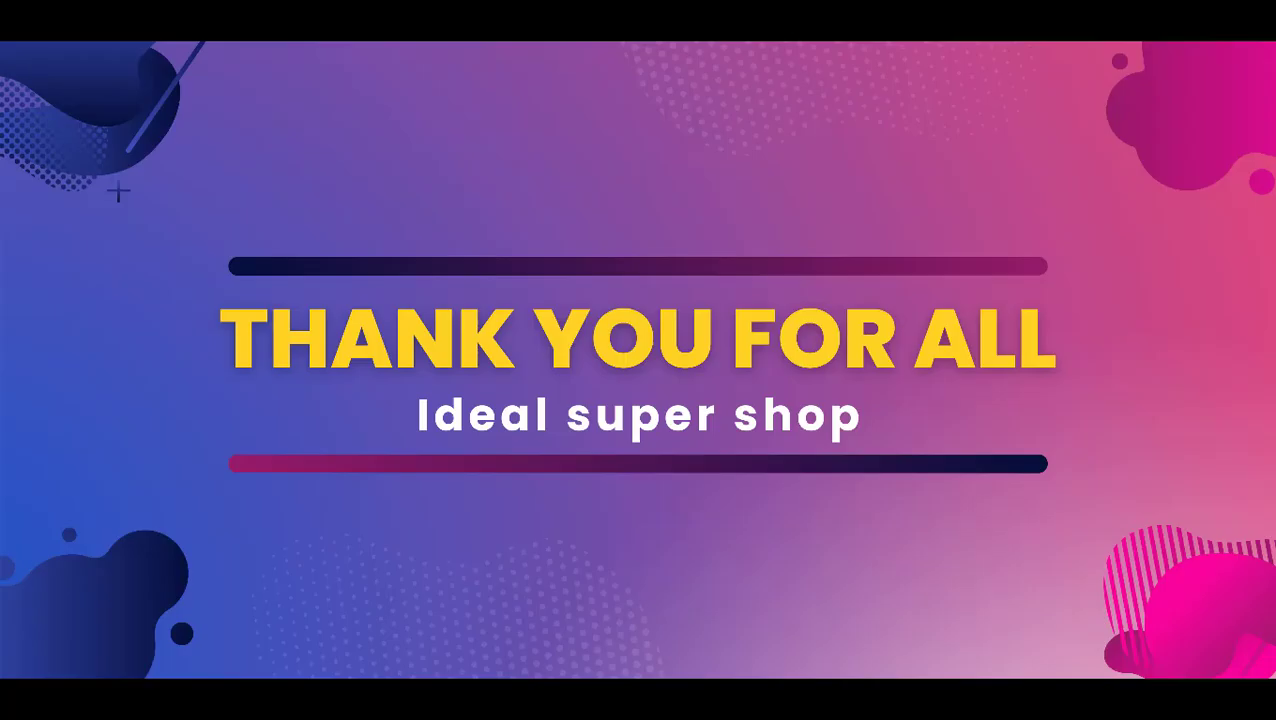